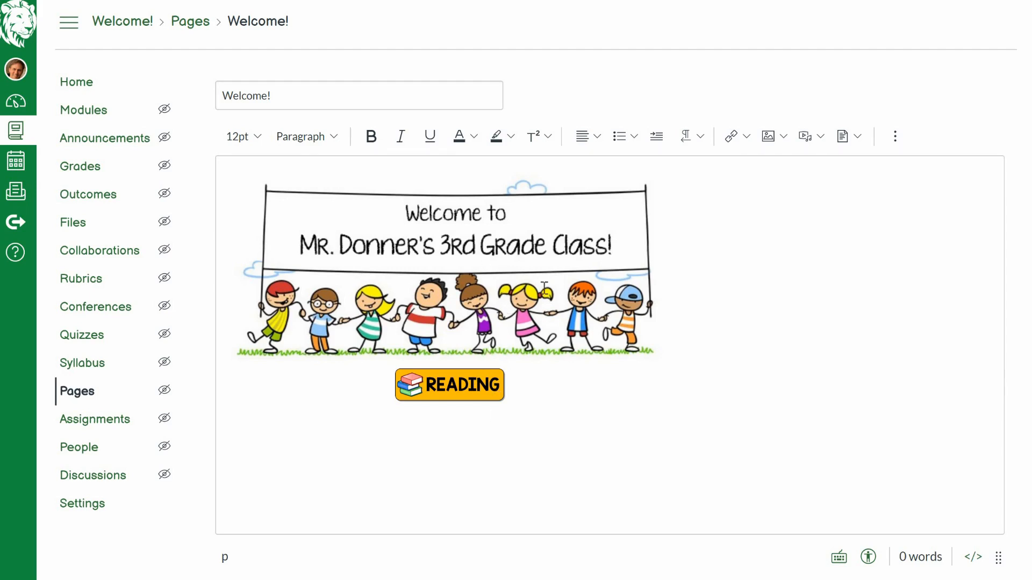
click(783, 139)
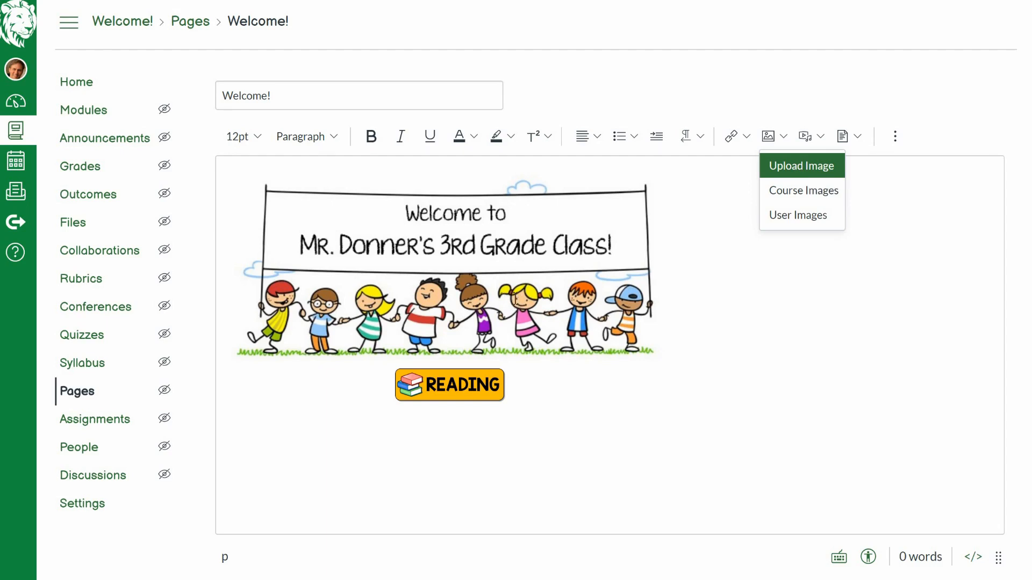
click(837, 321)
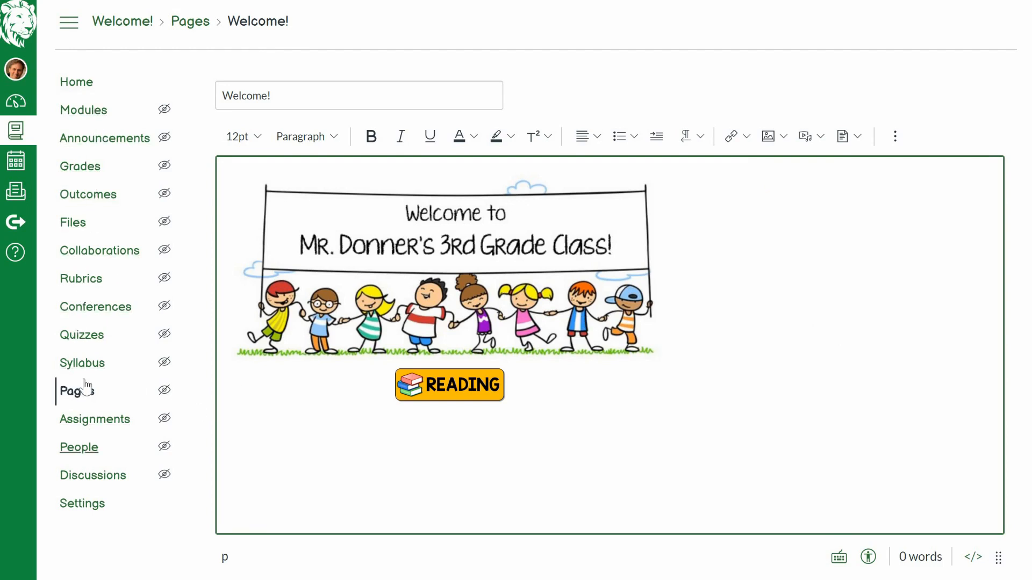
Look through the course_image and Uploaded Media folders in the course files.
click(74, 230)
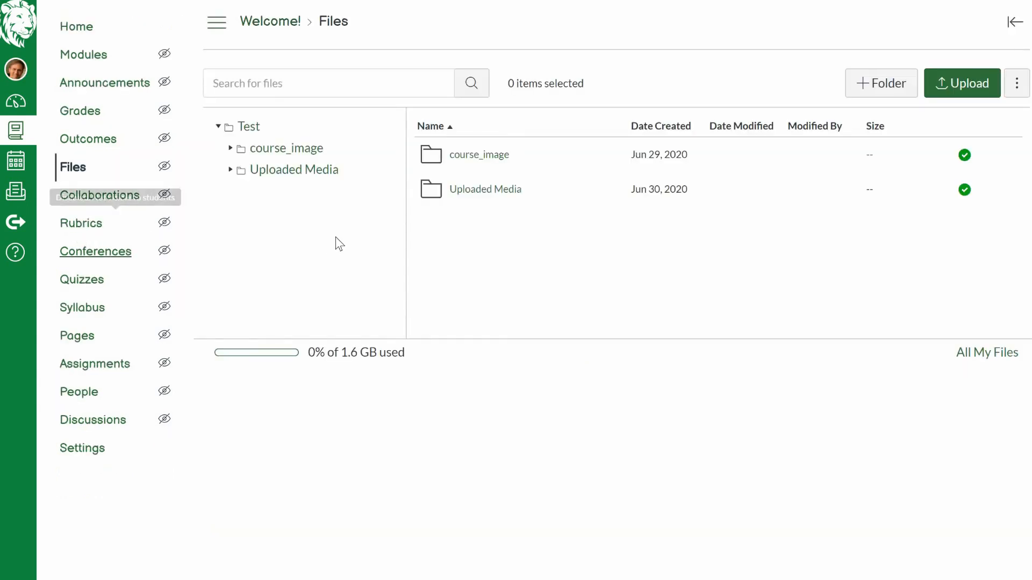
click(272, 155)
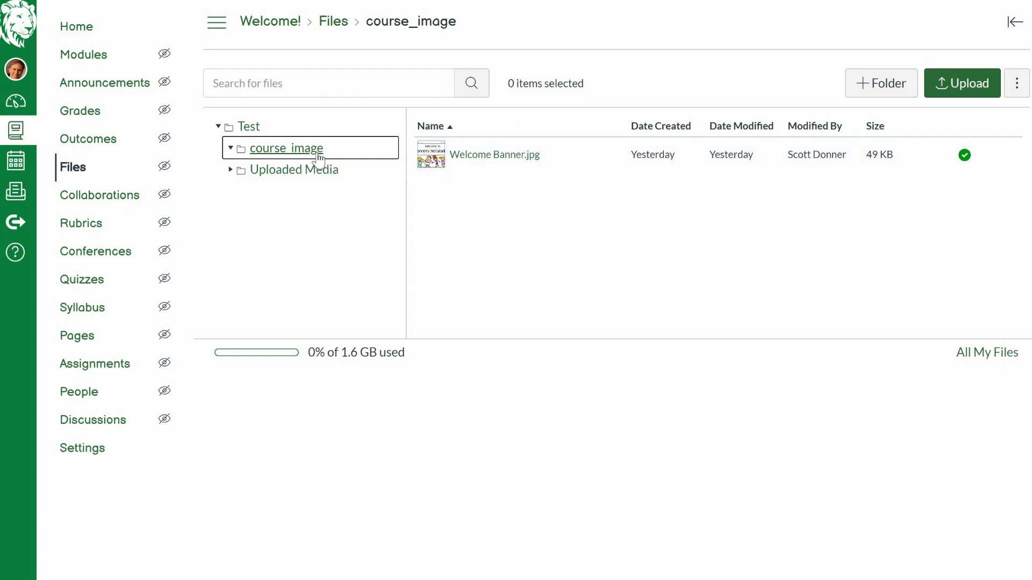
click(295, 171)
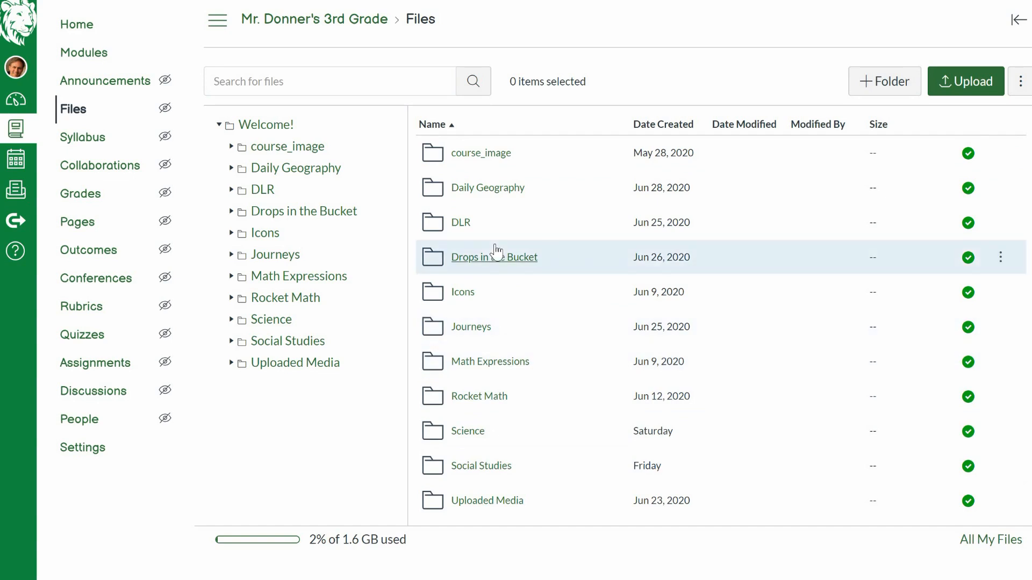
click(488, 501)
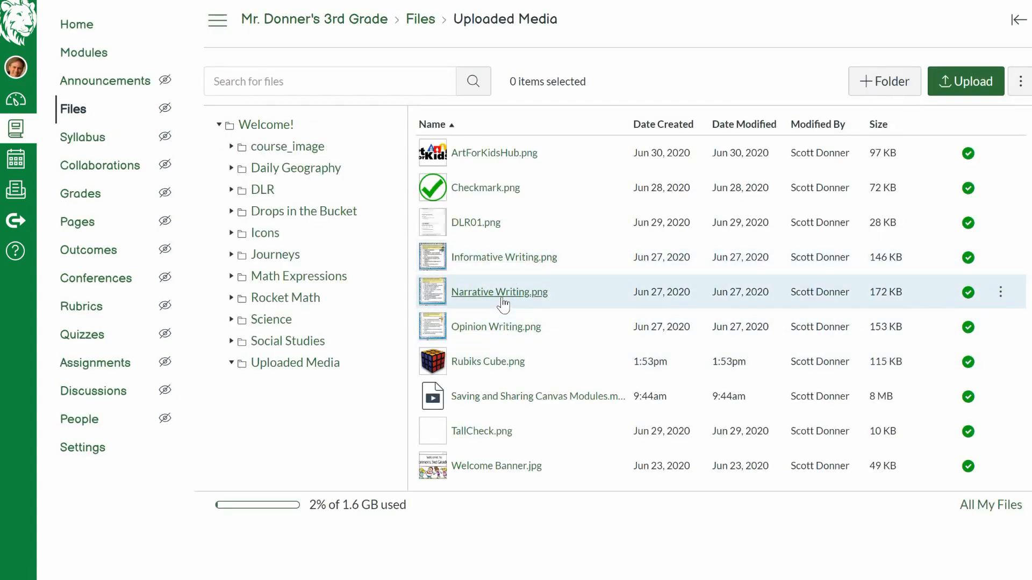
Create a folder named Writing at the top level of the course files.
click(267, 126)
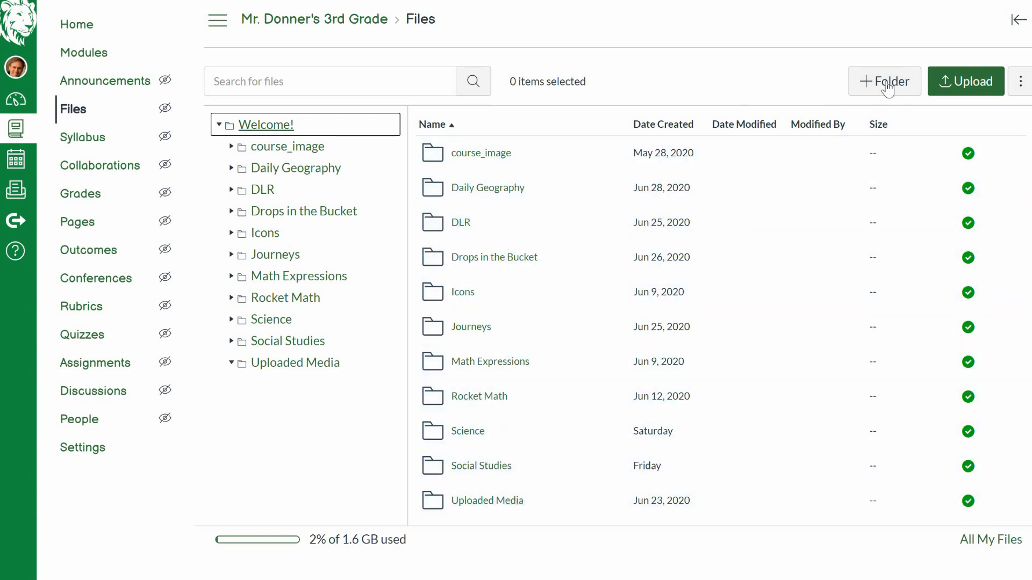
click(865, 92)
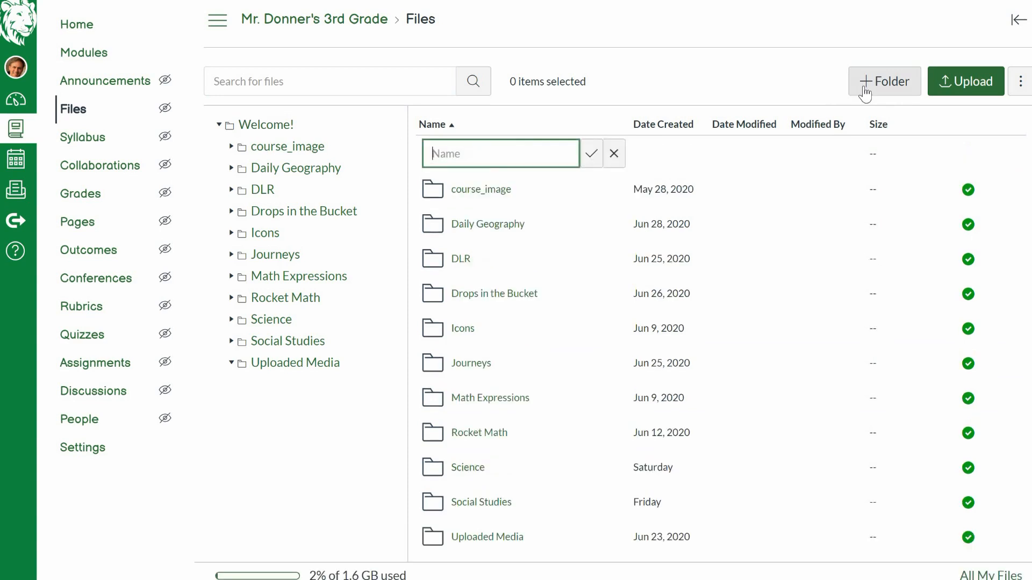
text(Writing)
key(Return)
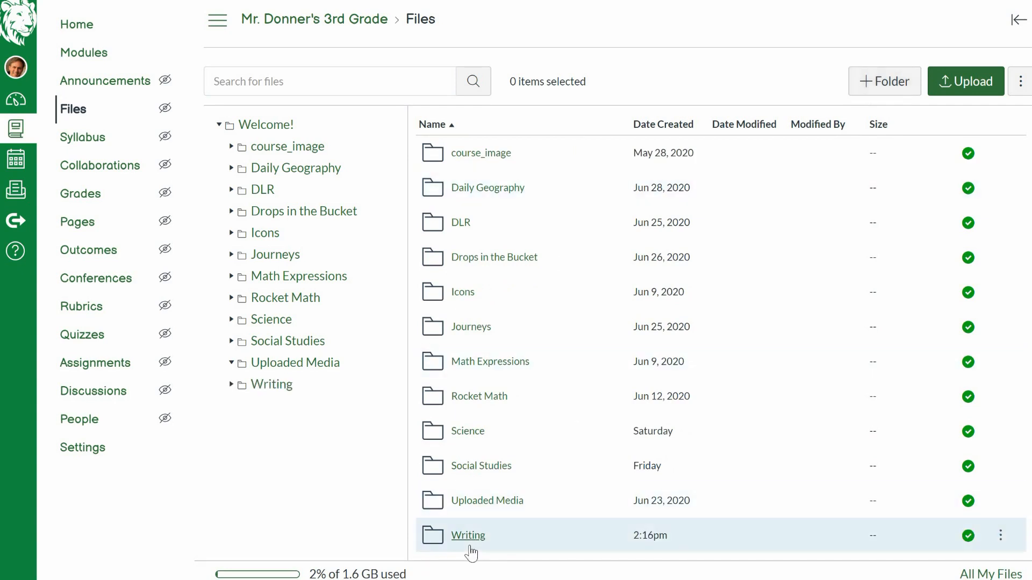
Move Informative Writing.png from the Uploaded Media folder into the Writing folder.
click(487, 501)
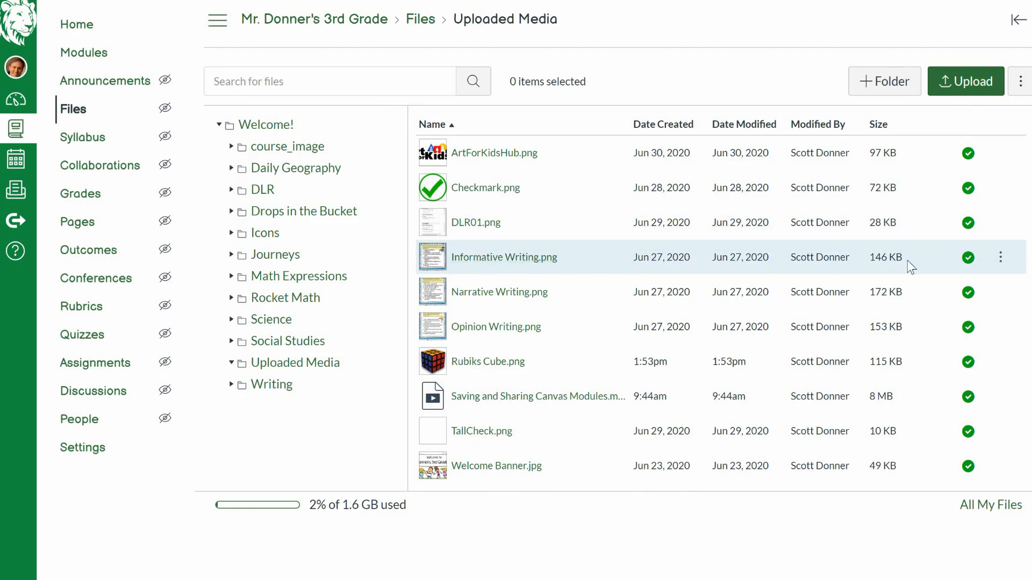
click(1001, 259)
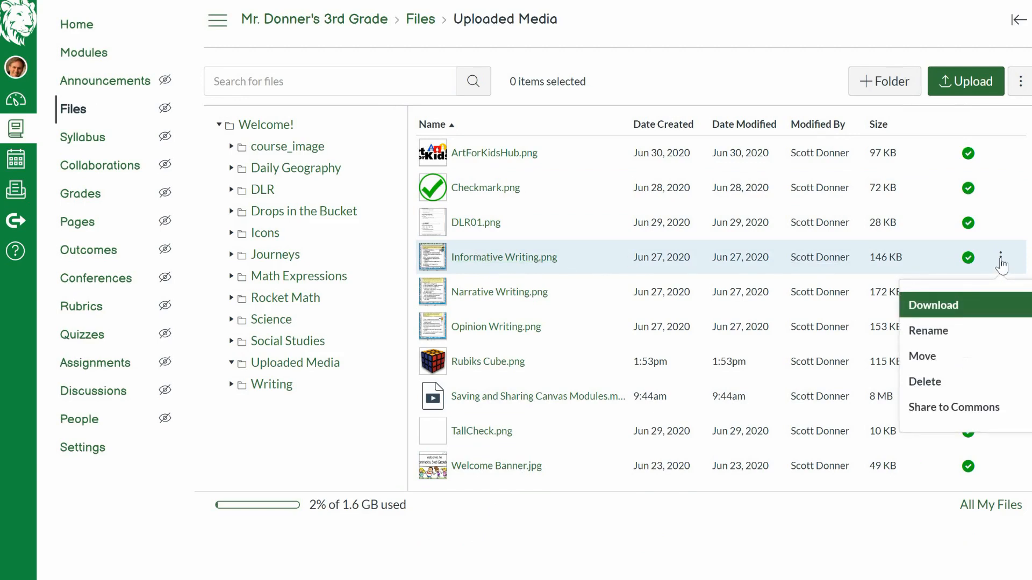
click(915, 356)
click(441, 403)
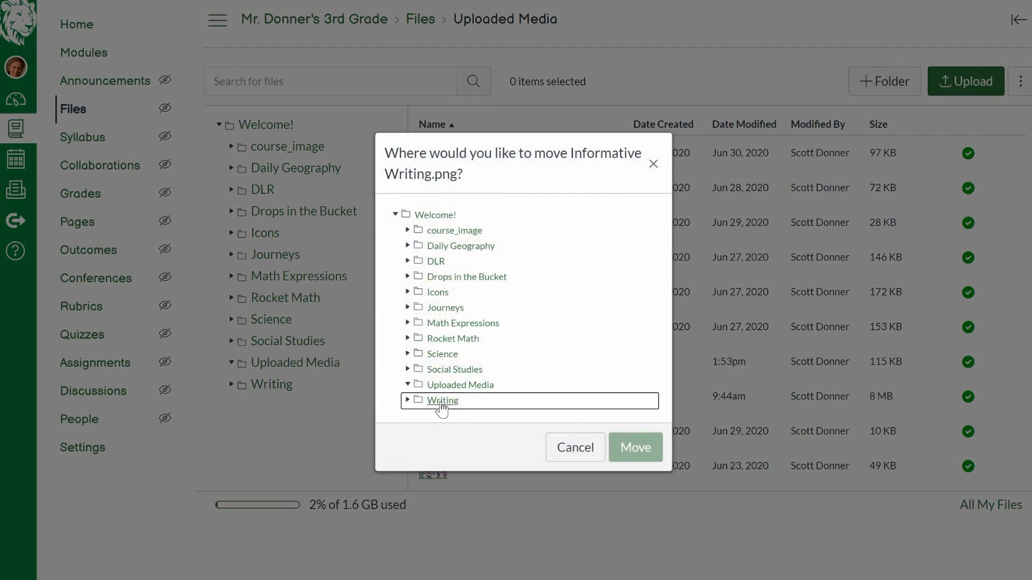
click(634, 449)
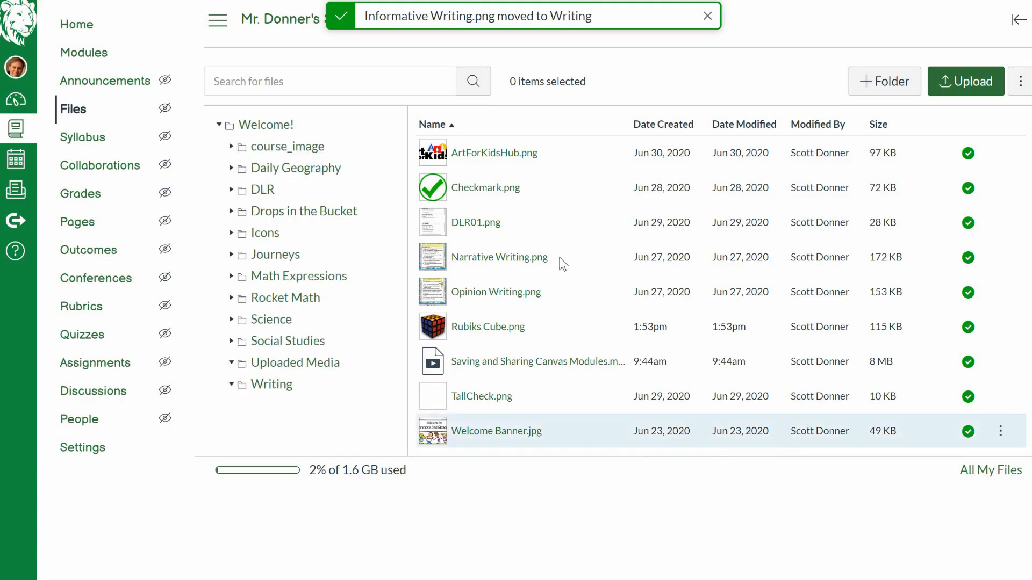
Move Narrative Writing.png from the Uploaded Media folder into the Writing folder.
click(1001, 260)
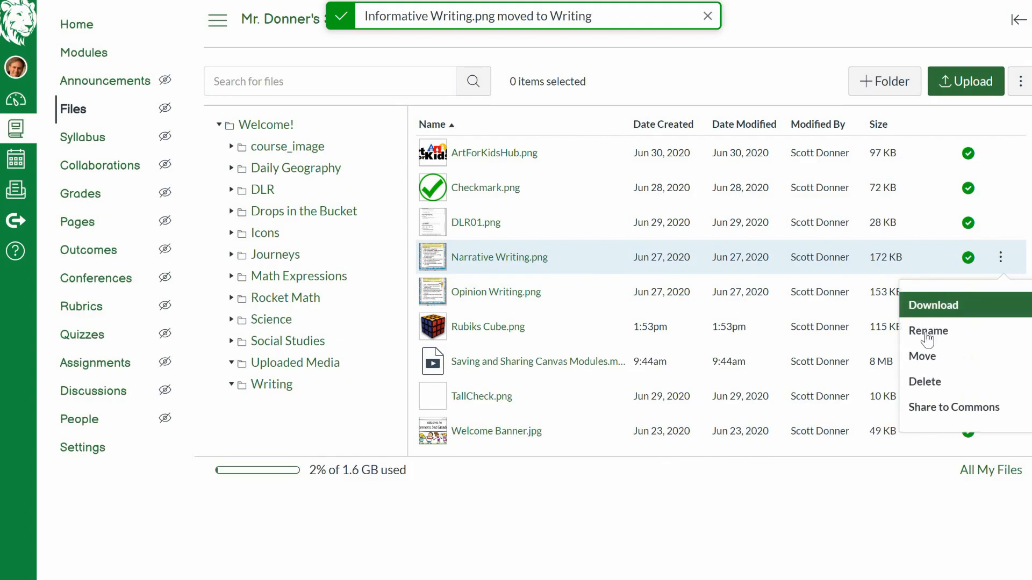
click(921, 355)
click(449, 401)
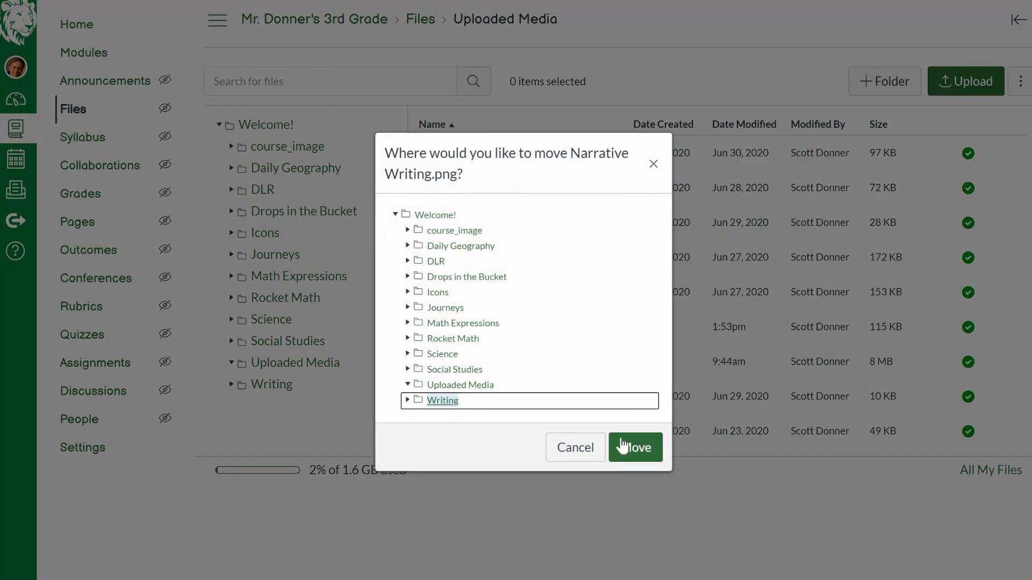
click(628, 444)
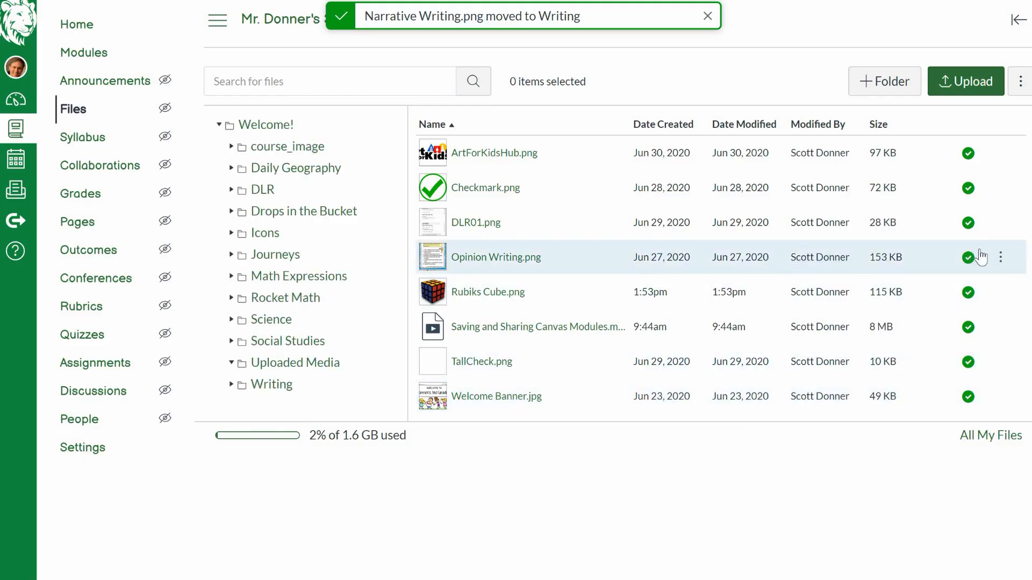
Move Opinion Writing.png into the Writing folder and open that folder to check its files.
click(1001, 257)
click(935, 359)
click(444, 403)
click(624, 450)
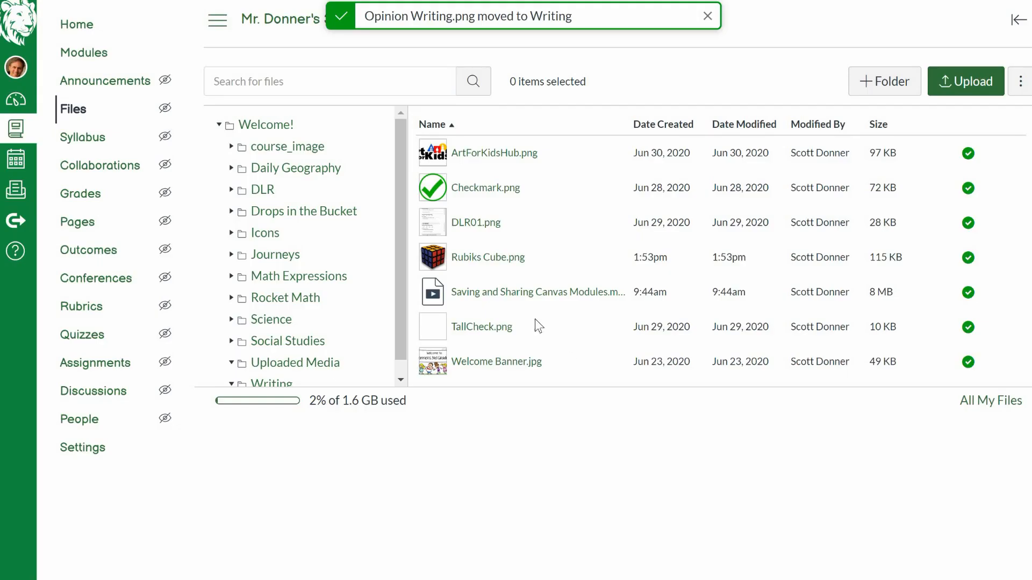
scroll(301, 365, down, 1)
click(278, 370)
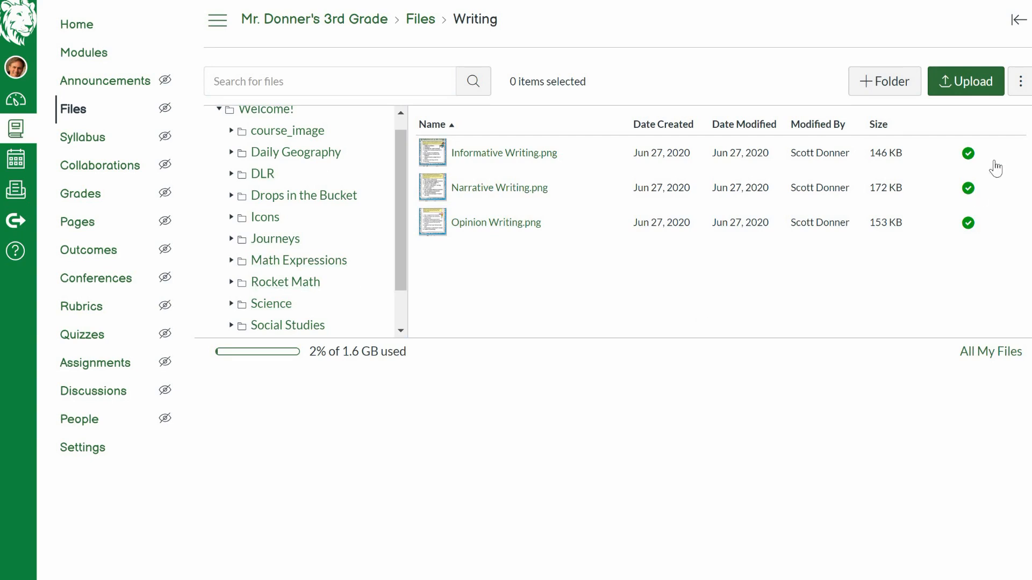
click(965, 87)
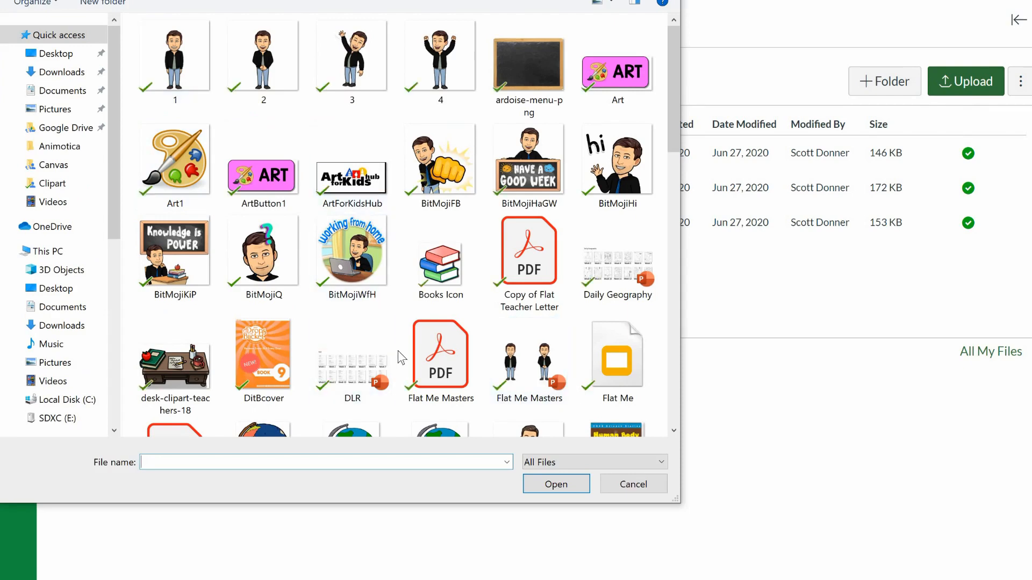
scroll(532, 334, down, 5)
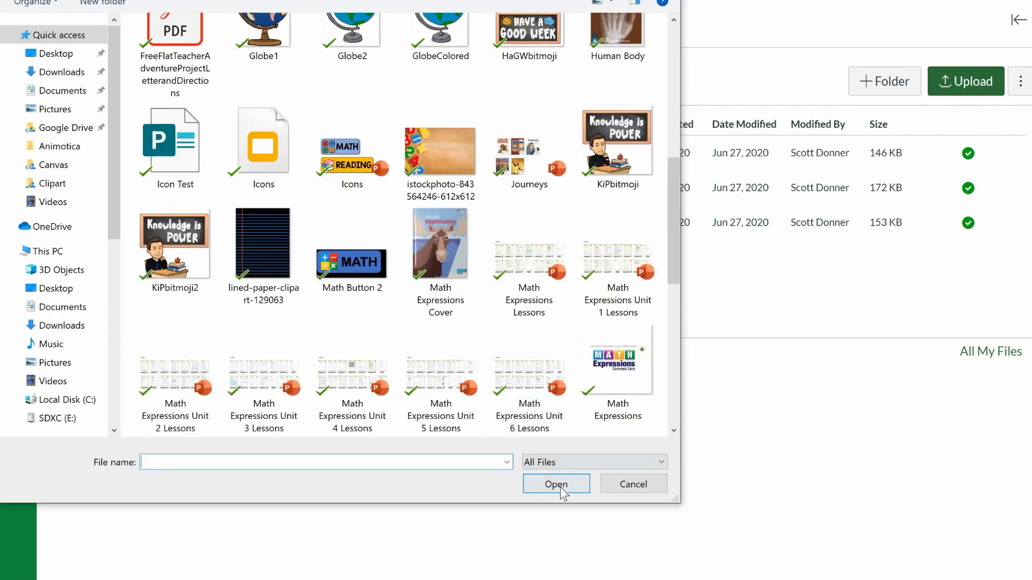
click(655, 489)
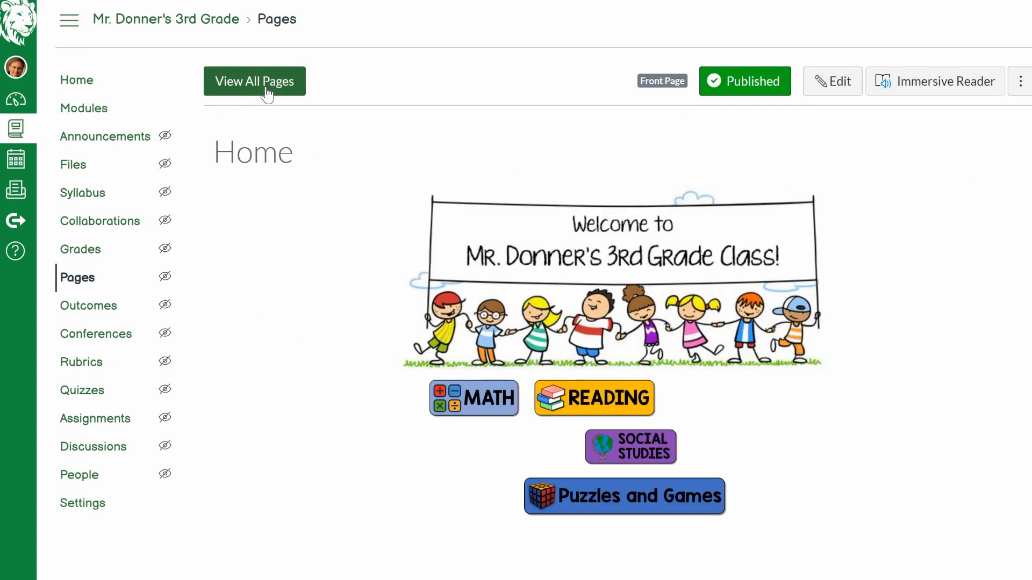
Open the Image Test page for editing and enlarge its content area.
click(271, 96)
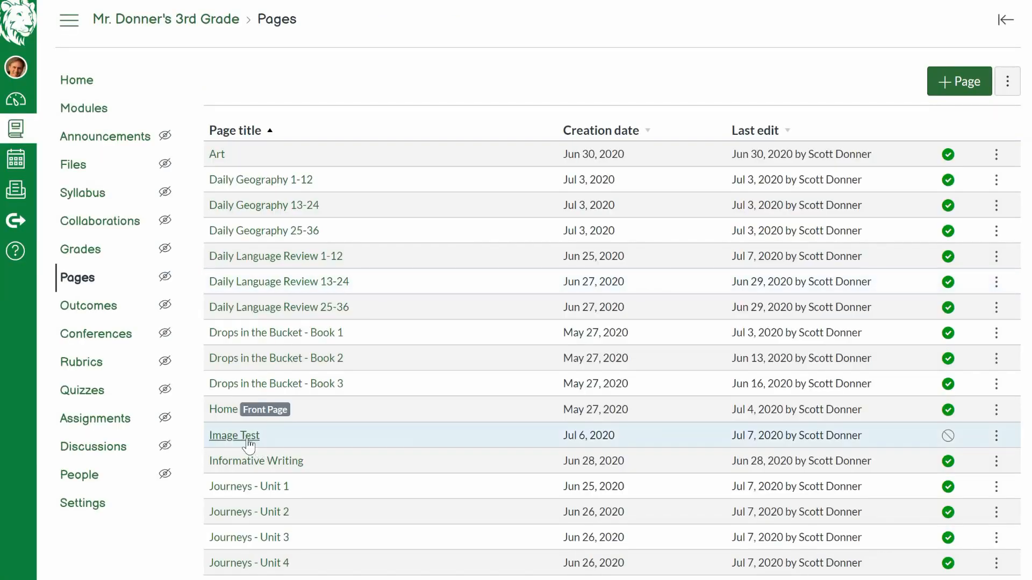
click(237, 435)
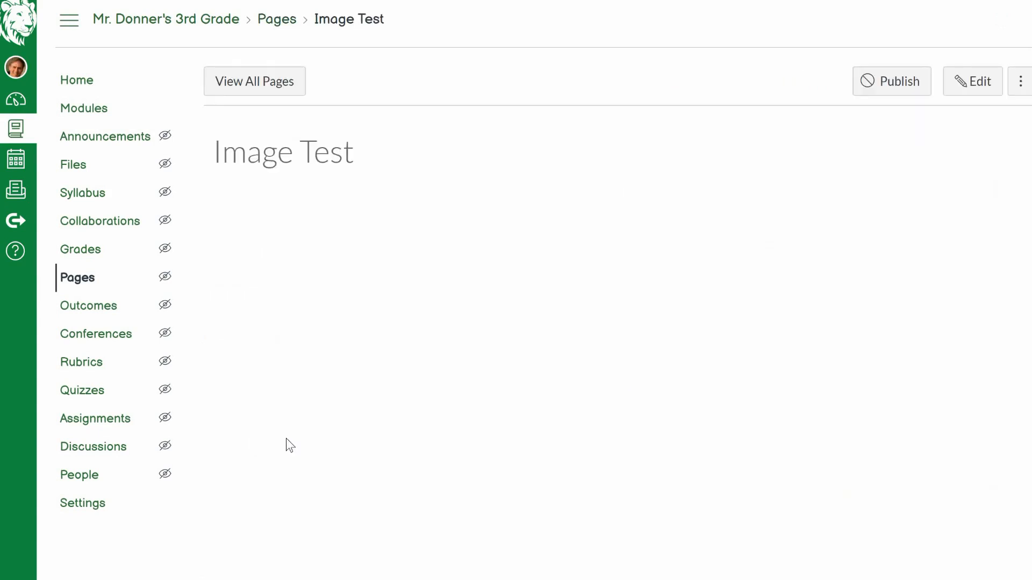
click(821, 89)
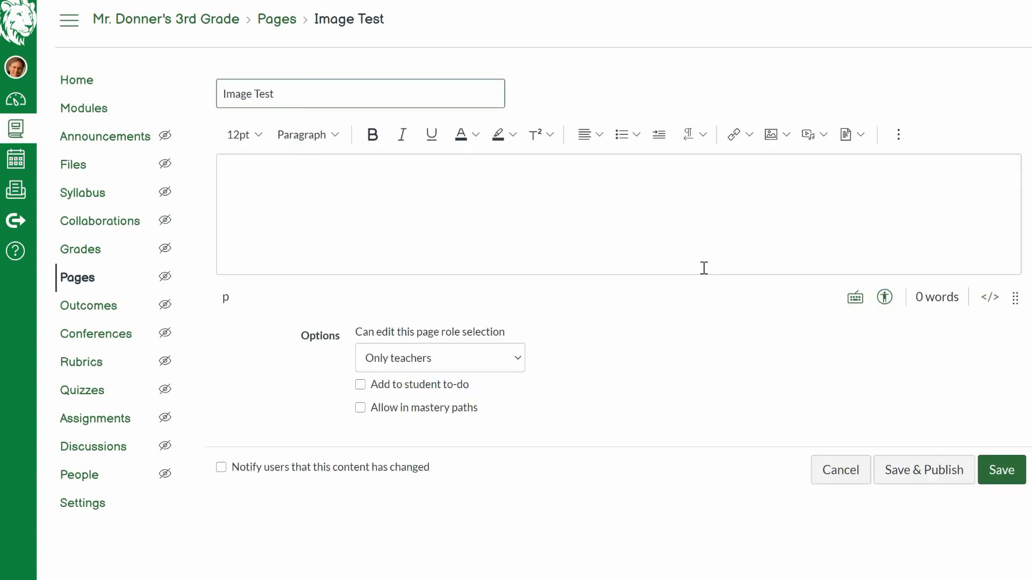
drag(1015, 299, 1010, 561)
click(774, 256)
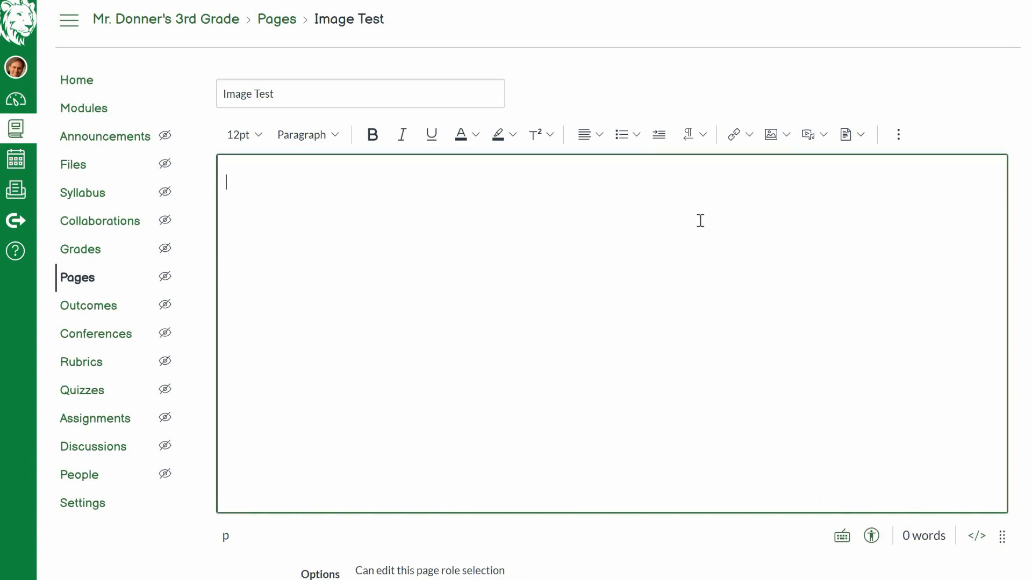
Bring up the course images for insertion into the page and check their available sort orders.
click(785, 135)
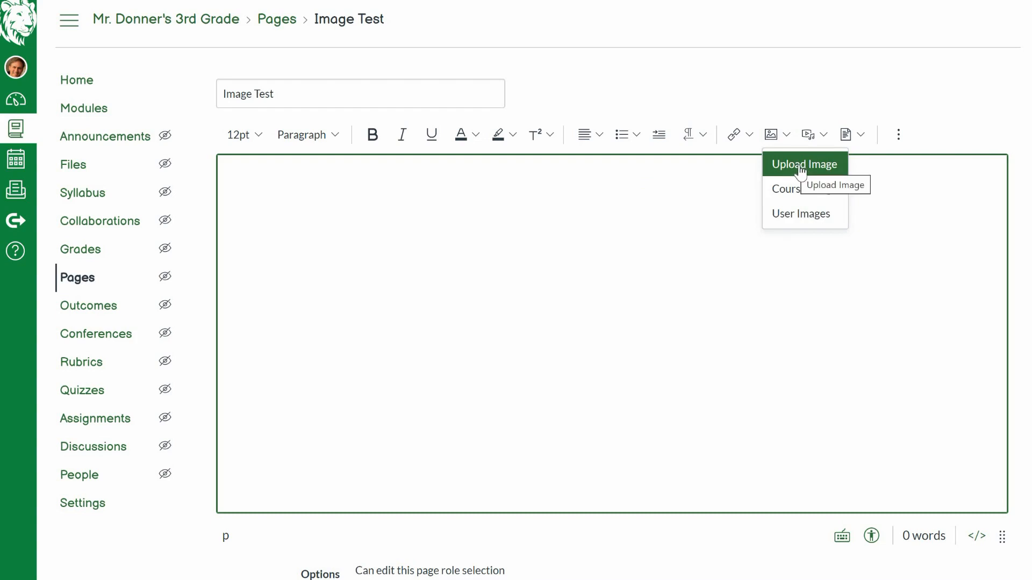
click(807, 194)
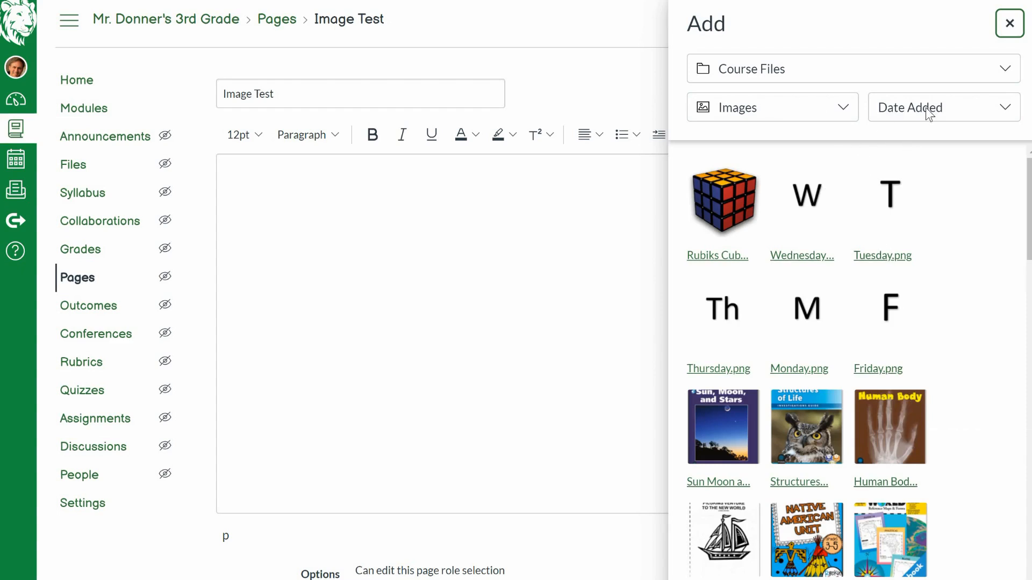
click(993, 108)
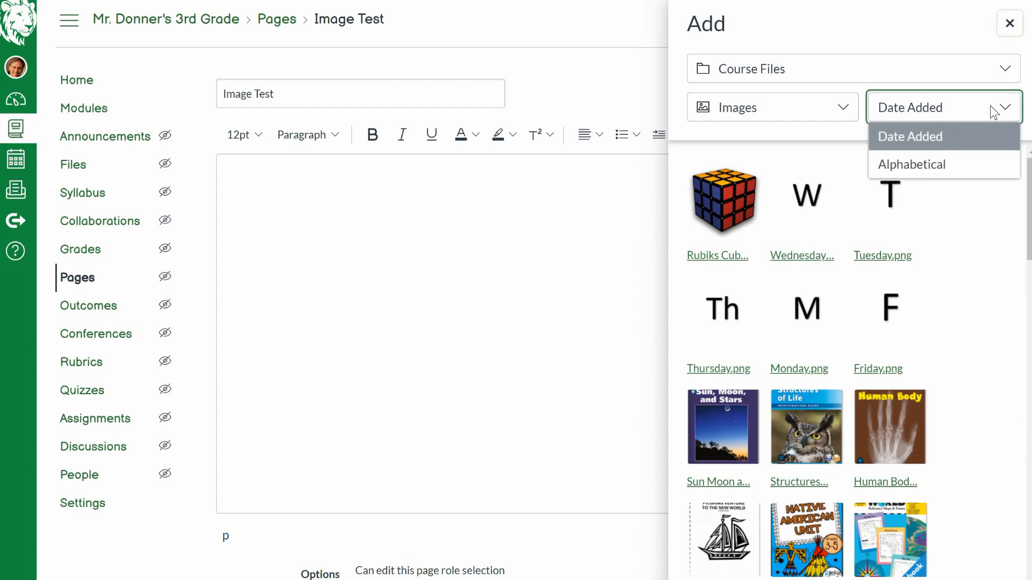
click(917, 33)
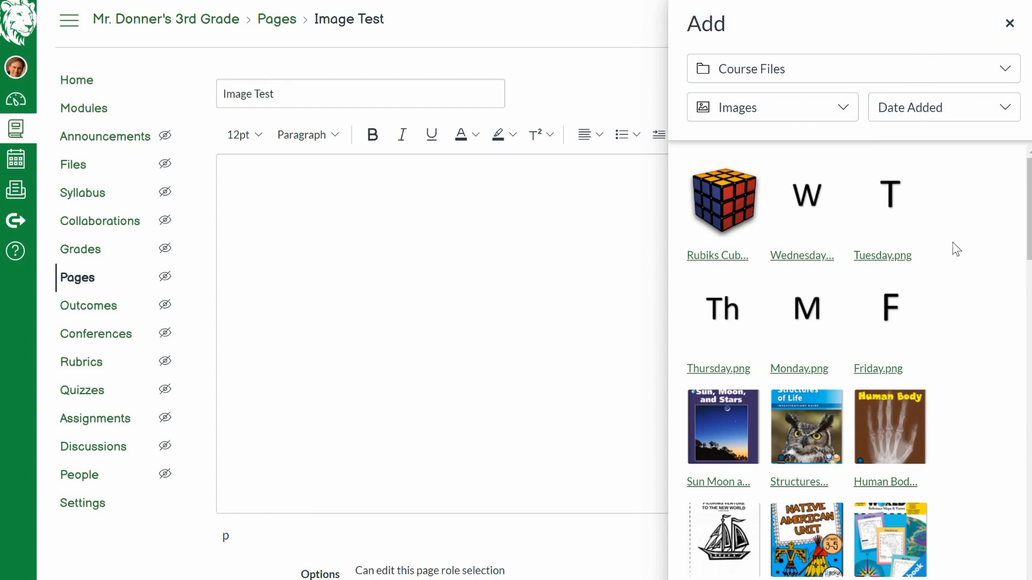
Look through the course images in date-added order, loading more of them to find the older files.
scroll(949, 245, down, 6)
scroll(945, 253, down, 20)
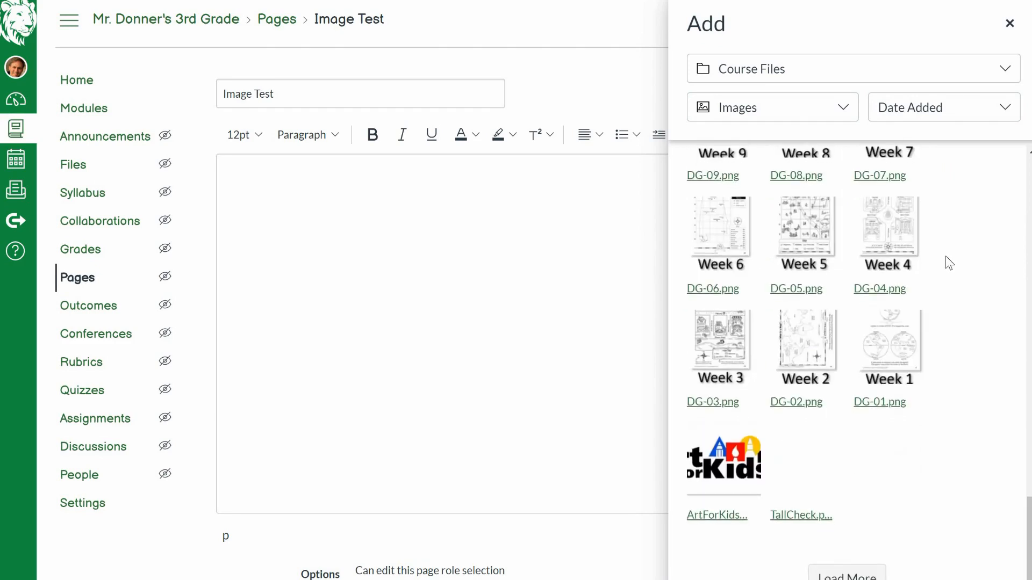
scroll(945, 256, up, 2)
scroll(943, 245, down, 3)
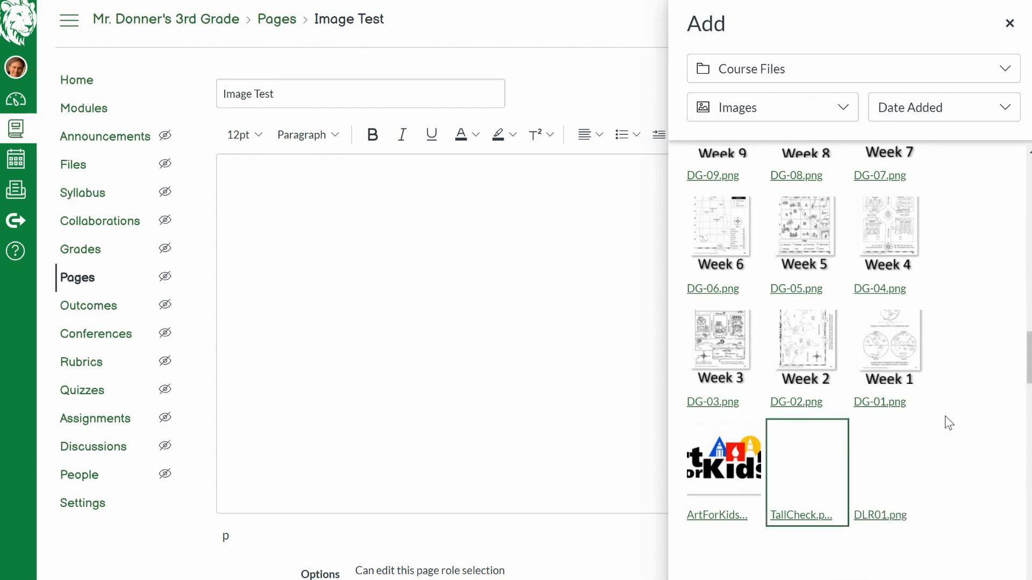
scroll(937, 296, down, 13)
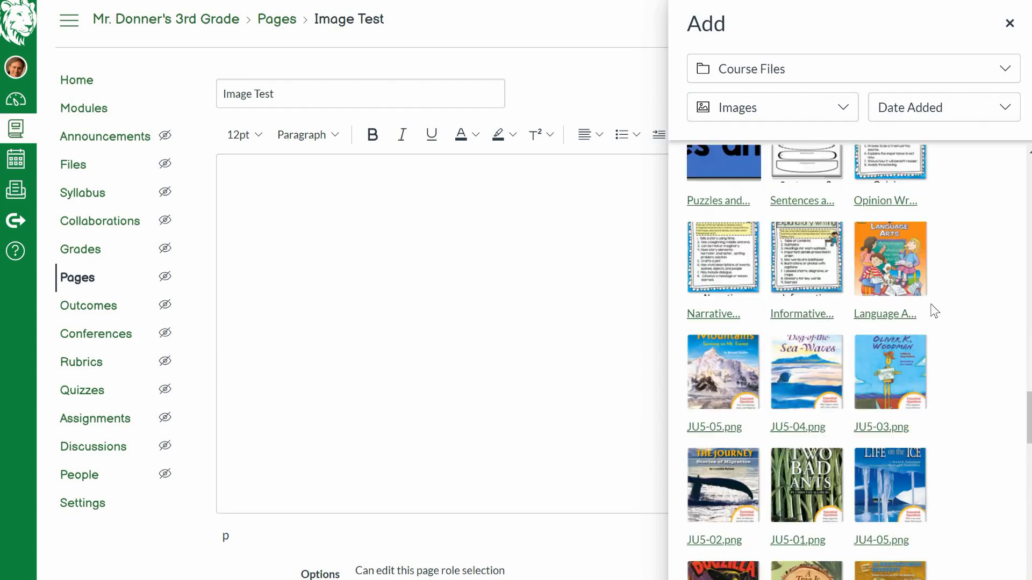
scroll(933, 321, down, 15)
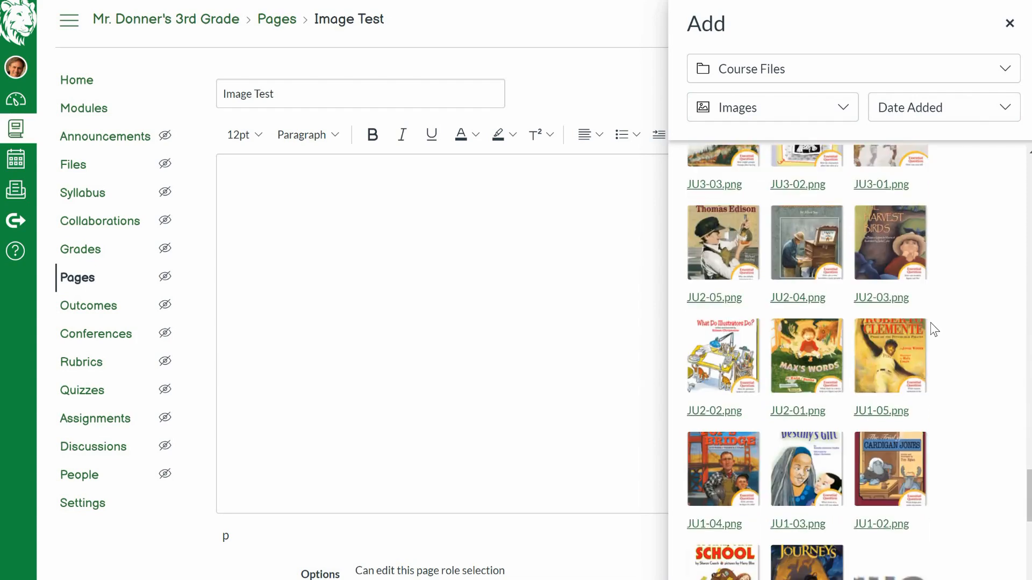
scroll(930, 320, down, 3)
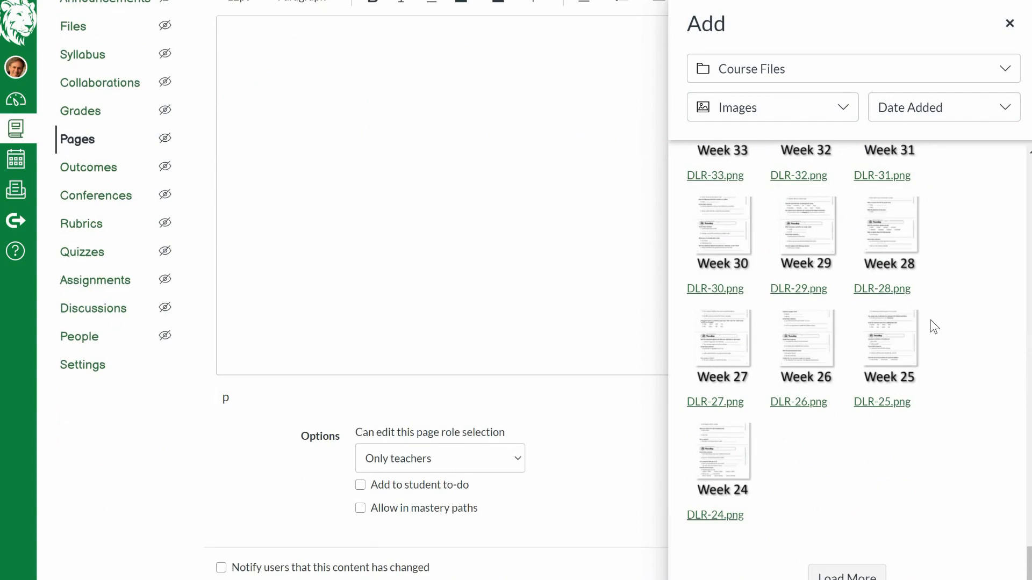
scroll(930, 321, up, 10)
scroll(931, 317, up, 10)
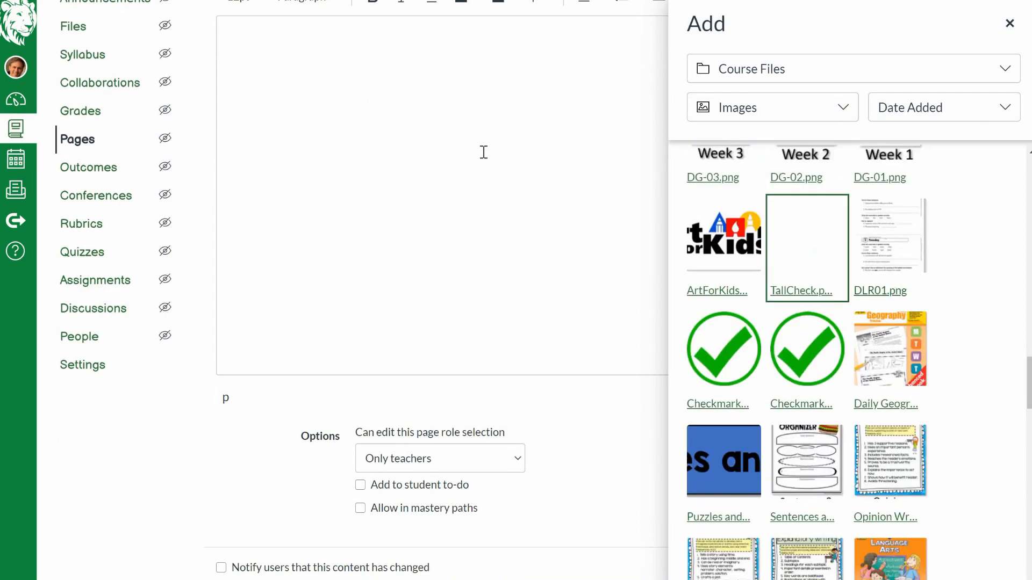
Look through the course's documents and its media files by switching the file type filter to each in turn.
scroll(489, 166, up, 3)
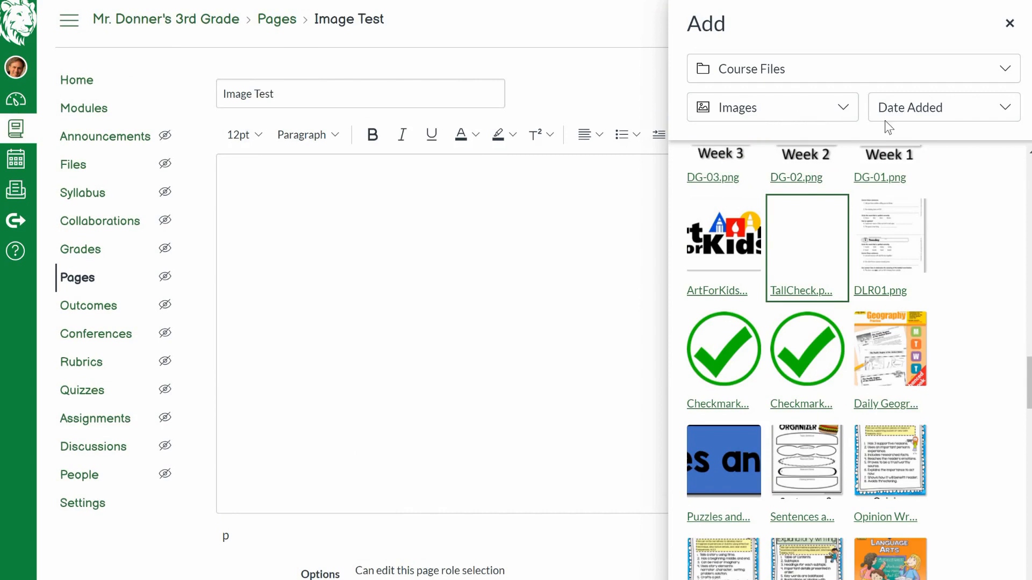
click(848, 112)
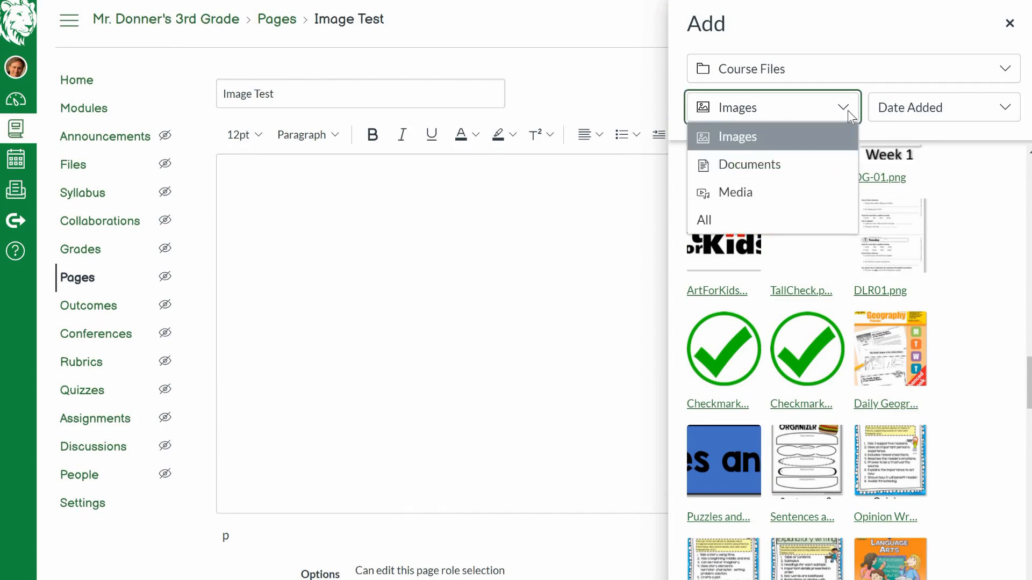
click(753, 166)
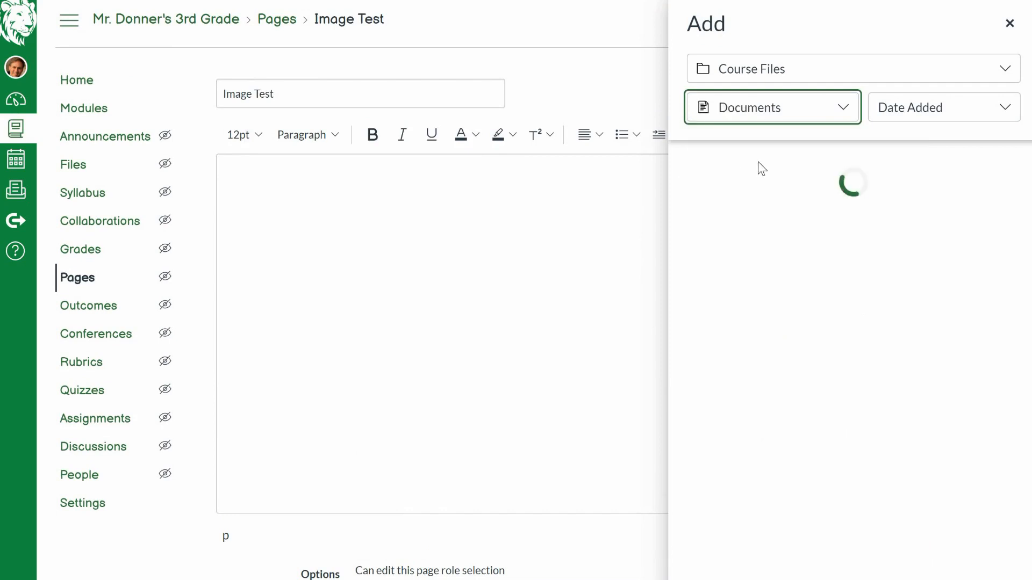
click(828, 118)
click(753, 191)
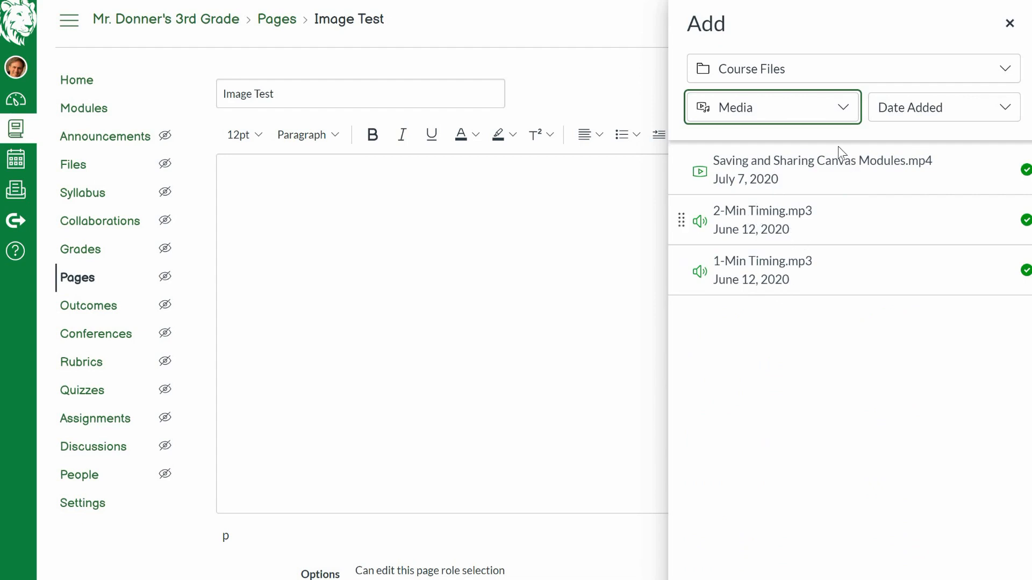
Set the file type filter to All and expand the Course files folder.
click(843, 114)
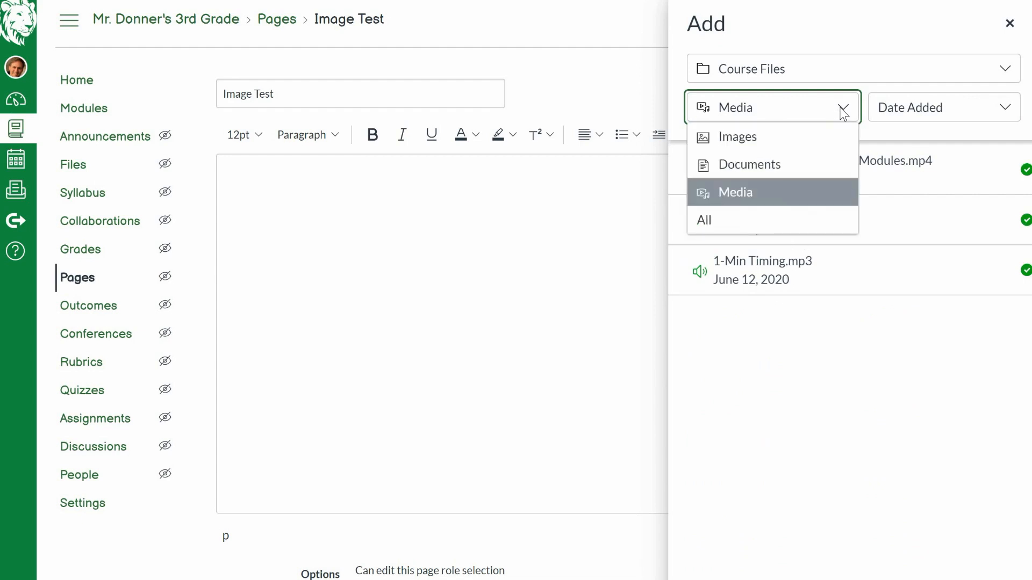
click(705, 227)
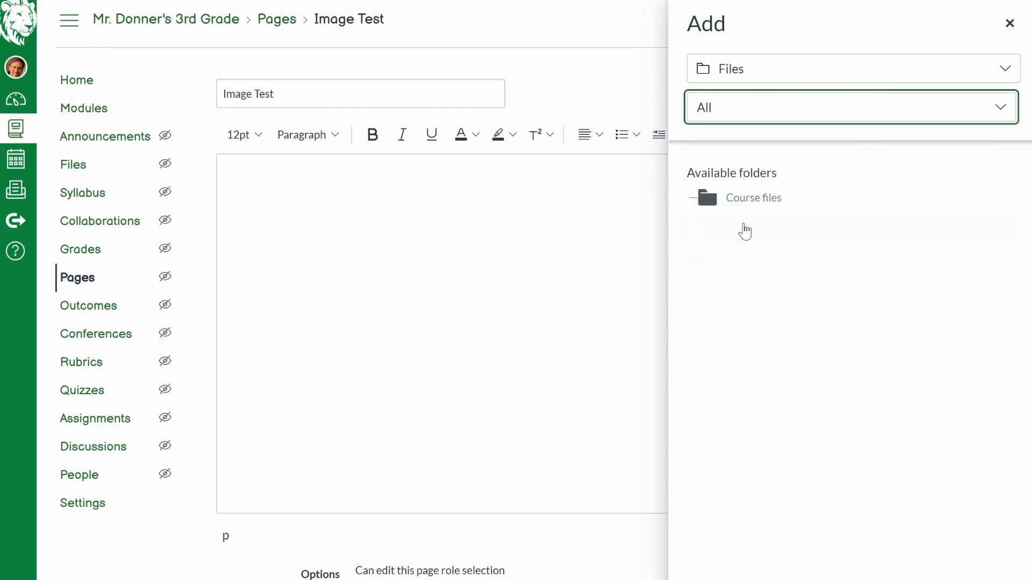
click(735, 231)
click(752, 204)
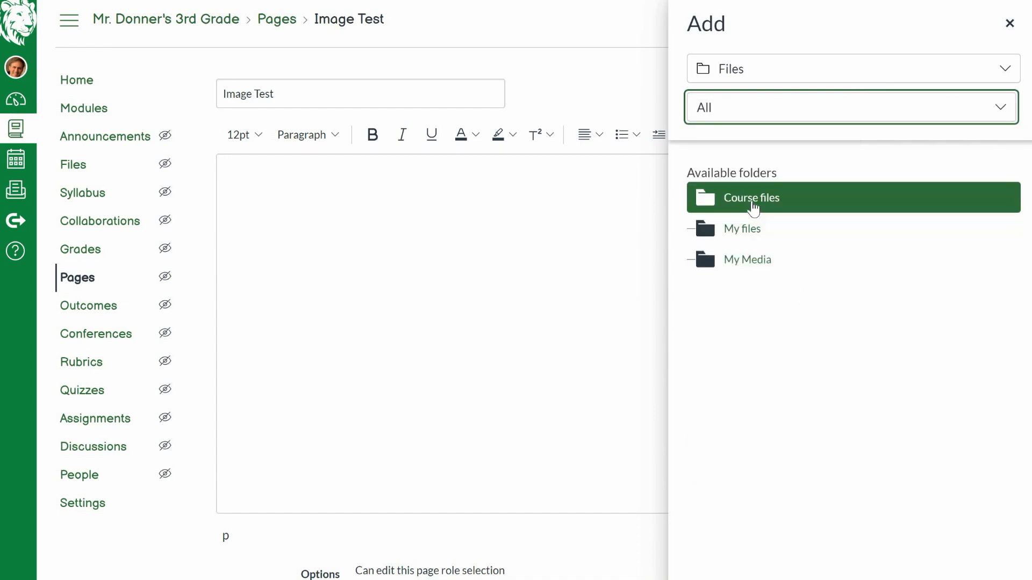
click(753, 205)
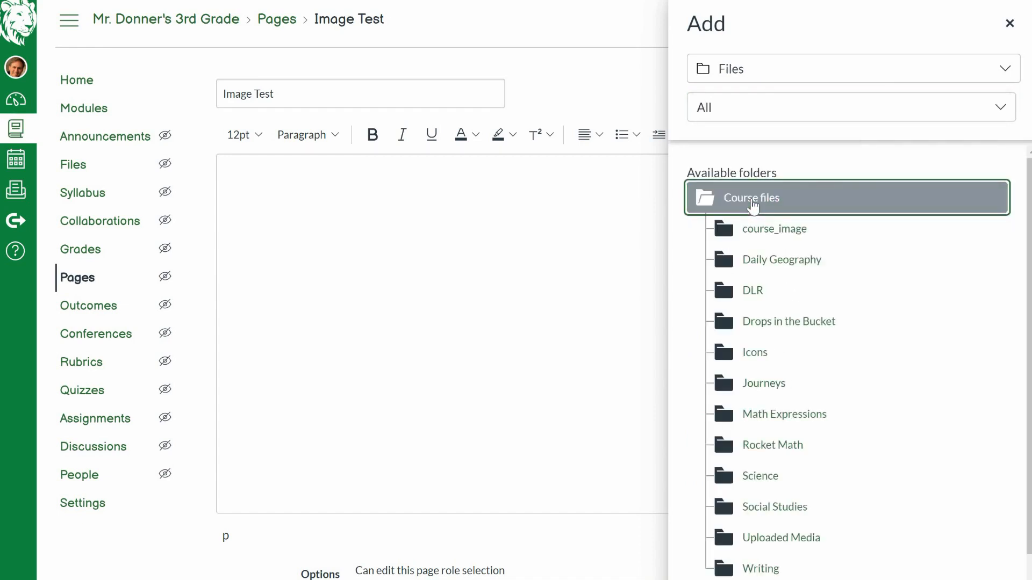
Expand the Writing folder and insert its Informative Writing.png image into the Image Test page.
click(784, 231)
key(Down)
key(Down)
key(Down)
key(Down)
key(Down)
key(Down)
key(Down)
key(Down)
key(Down)
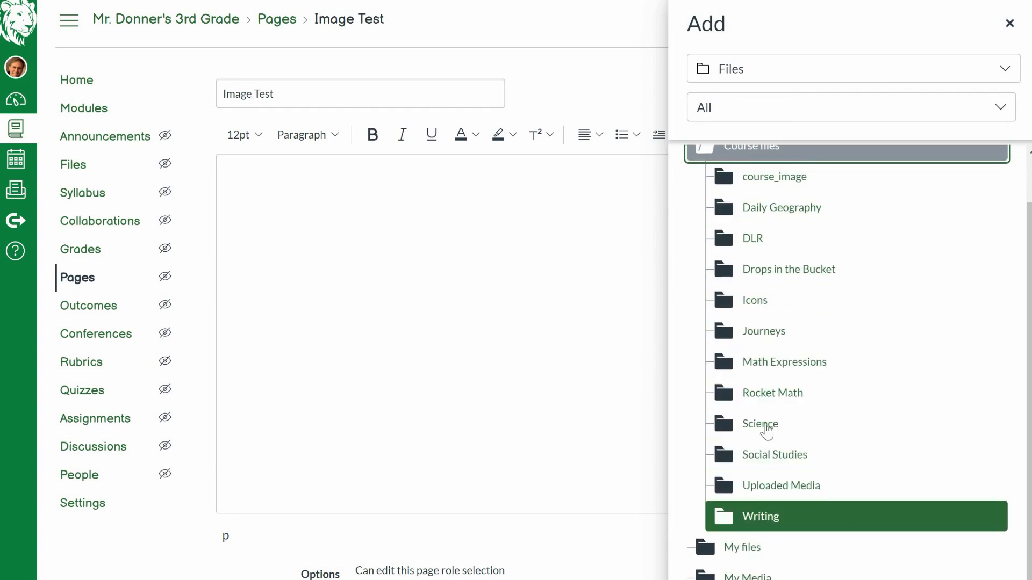
click(763, 520)
scroll(857, 451, down, 2)
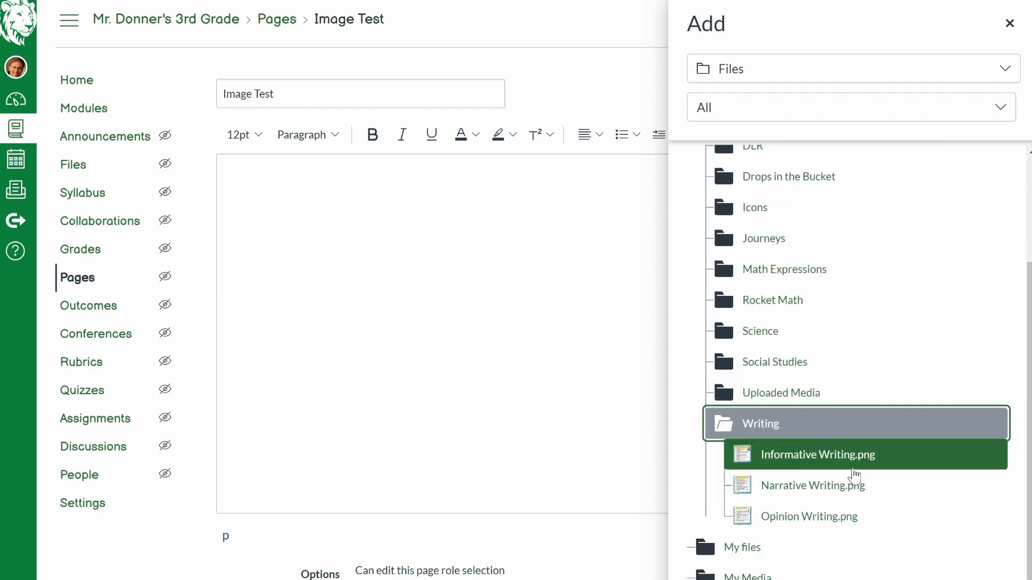
click(791, 463)
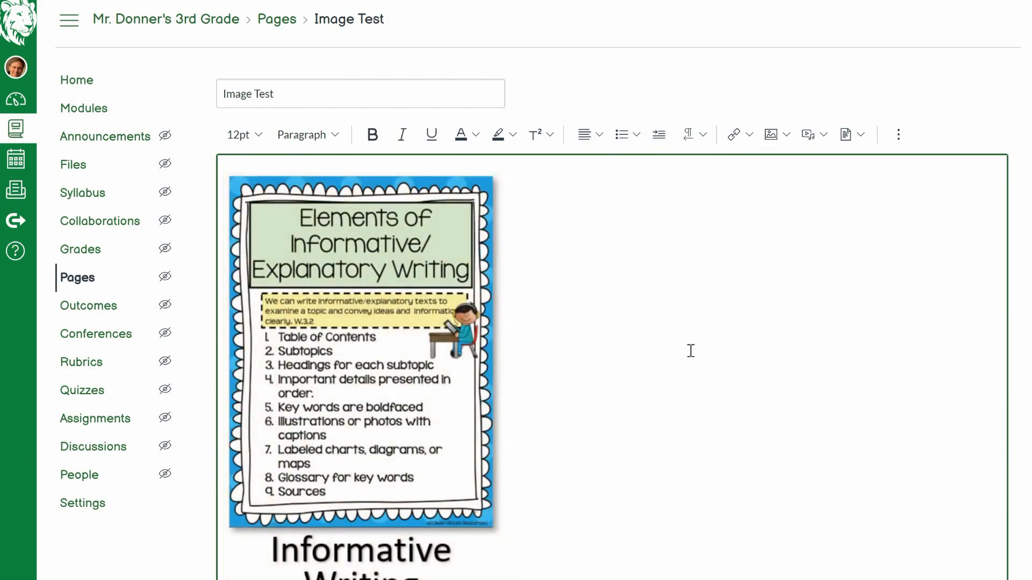
scroll(690, 350, down, 3)
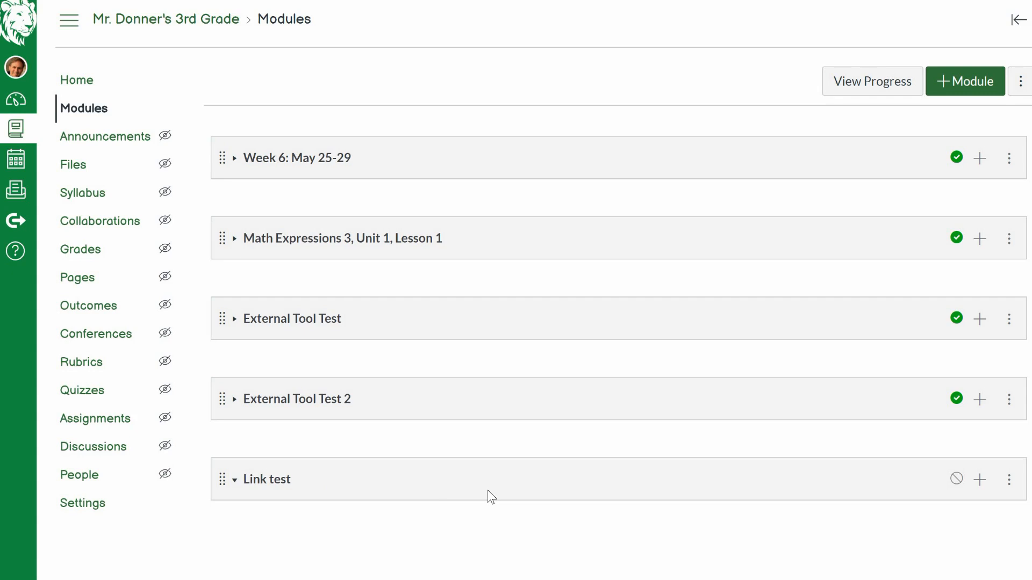
Start adding an item to the Link test module and choose File as its type.
click(980, 480)
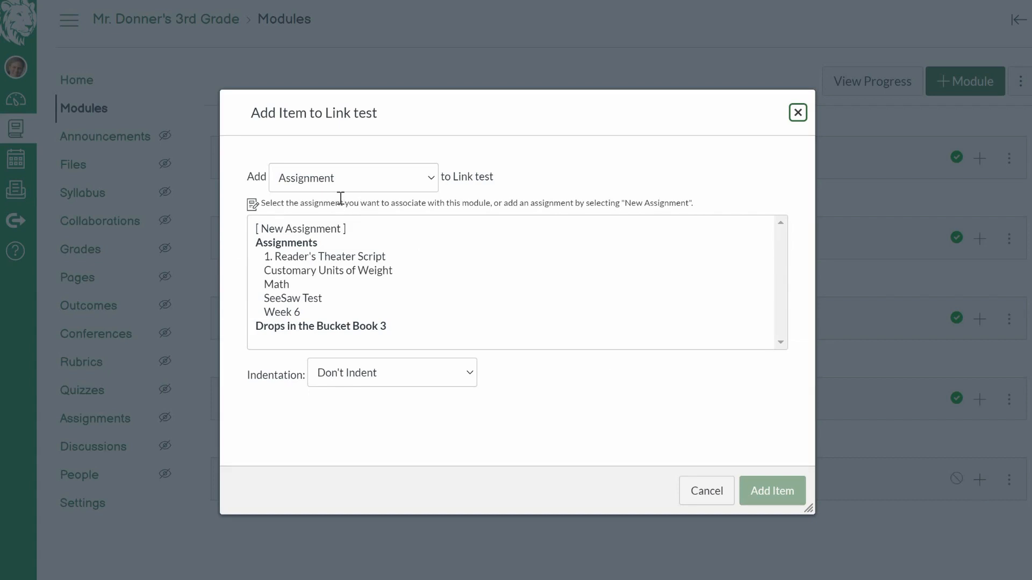
click(422, 183)
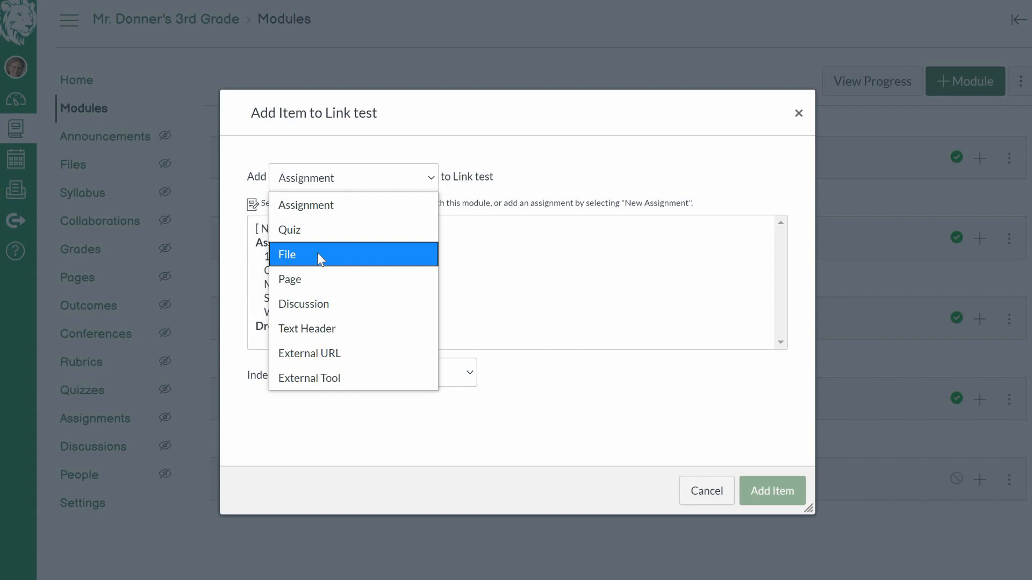
click(296, 257)
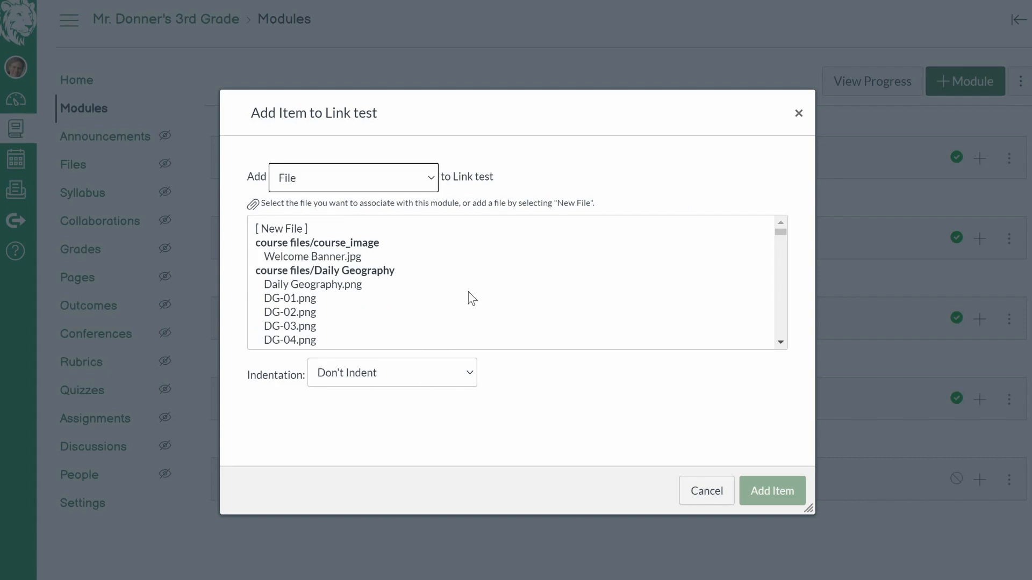
Add Saving and Sharing Canvas Modules.mp4 from the Uploaded Media folder to the Link test module without indentation.
scroll(503, 296, down, 20)
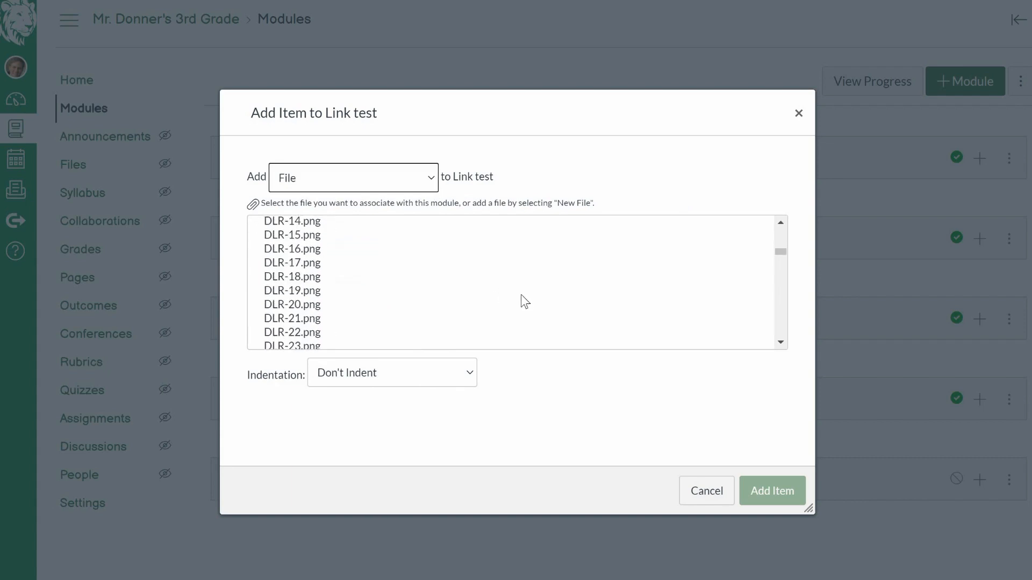
scroll(515, 294, down, 15)
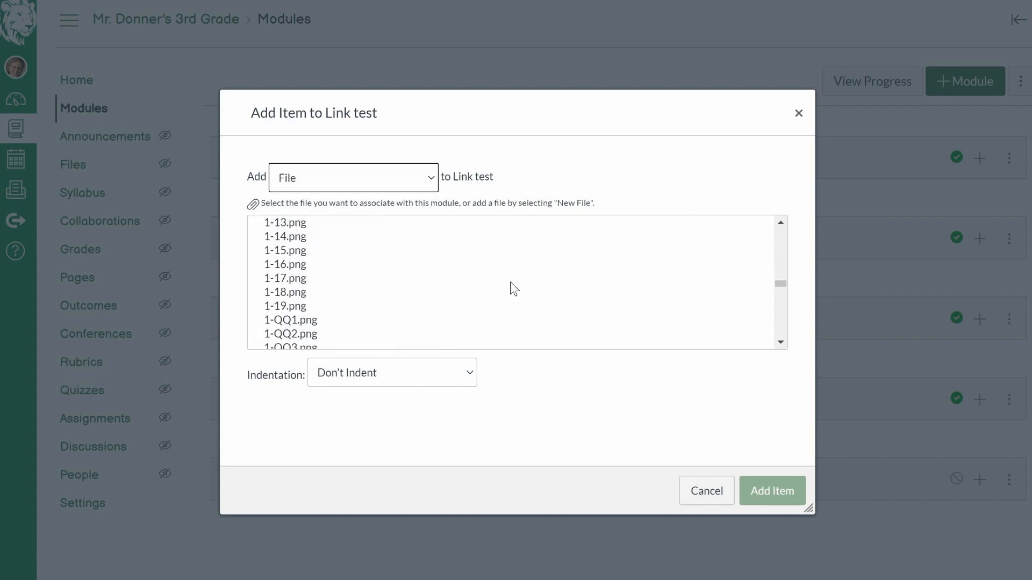
scroll(512, 278, down, 15)
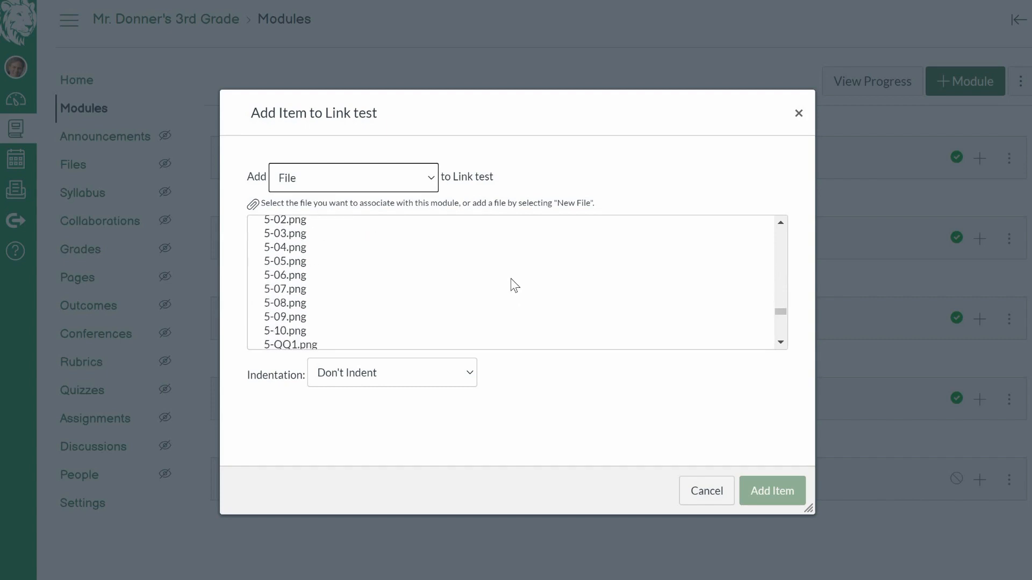
scroll(515, 281, down, 15)
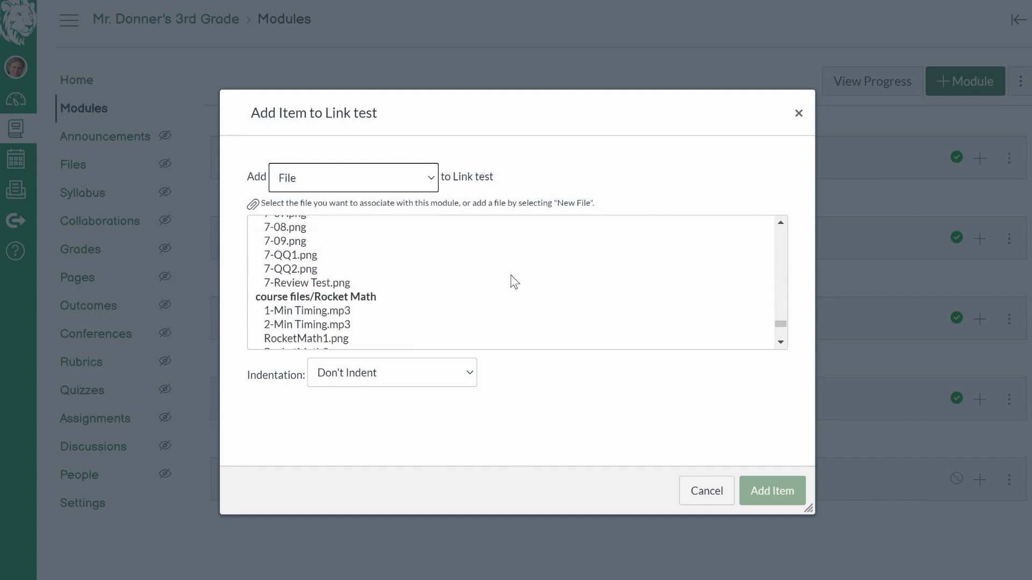
scroll(515, 281, down, 5)
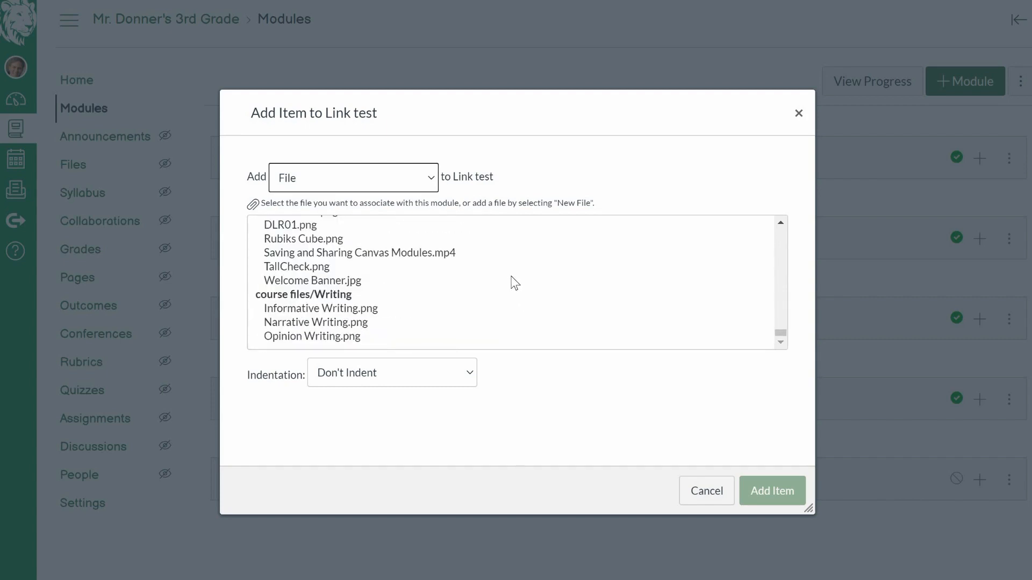
scroll(514, 282, up, 3)
scroll(511, 281, down, 2)
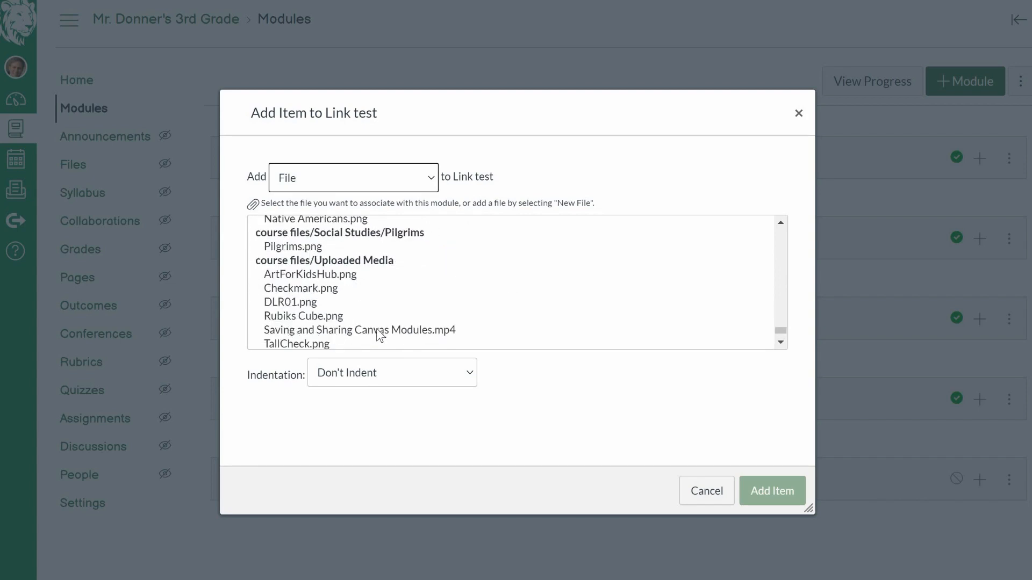
click(390, 332)
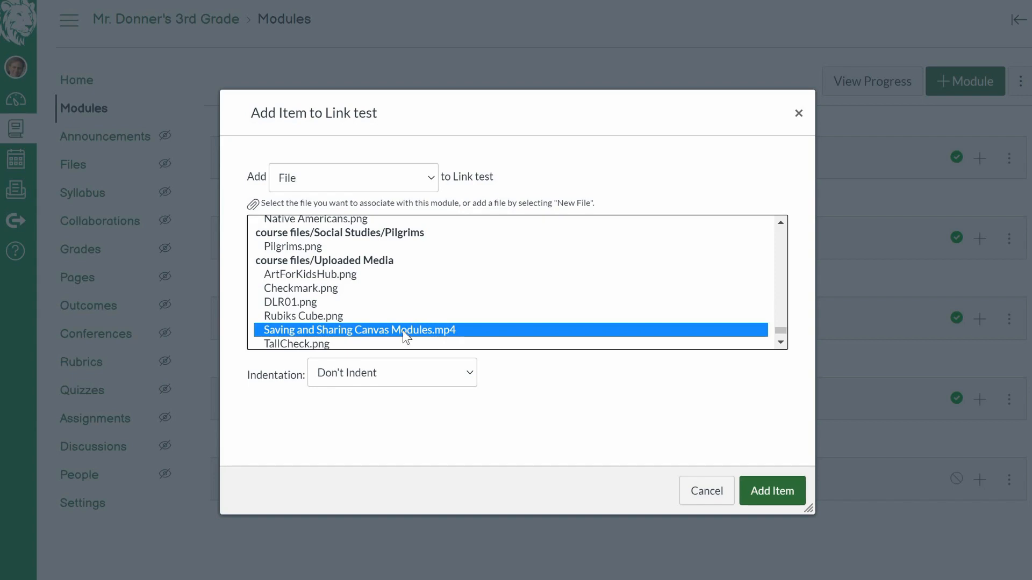
click(788, 488)
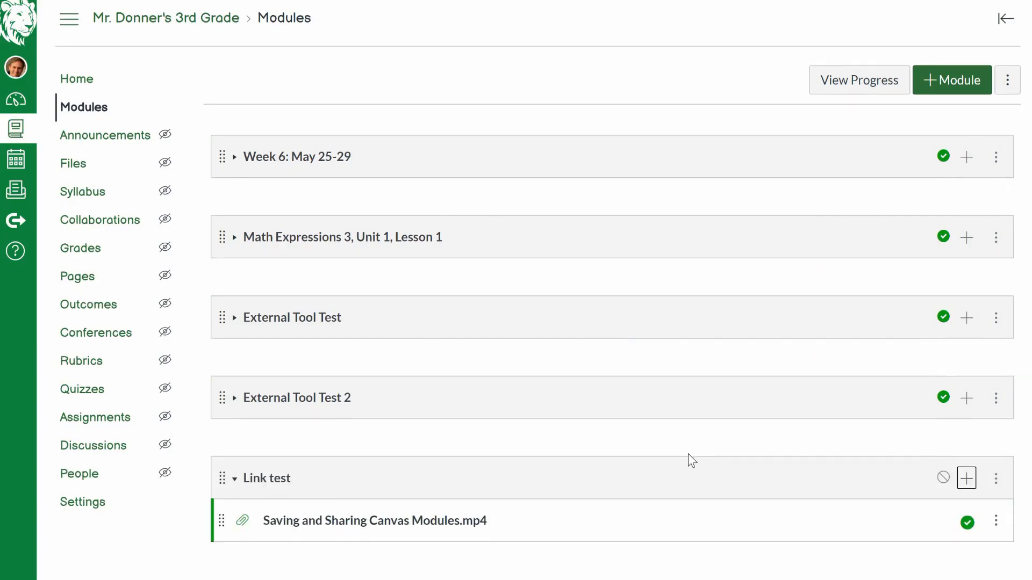
Open Saving and Sharing Canvas Modules.mp4 from the Link test module and play the video.
scroll(688, 455, down, 1)
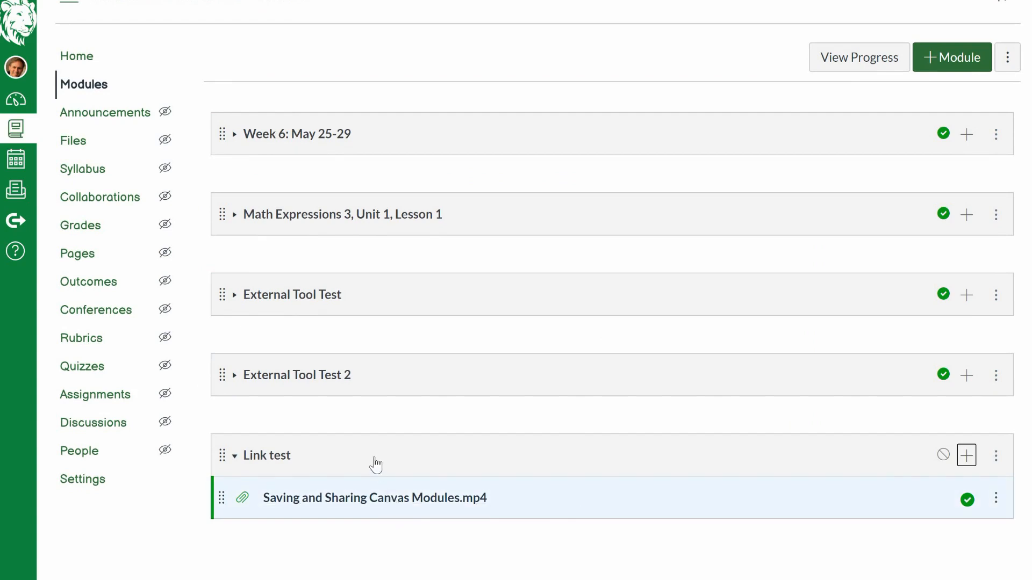
click(365, 501)
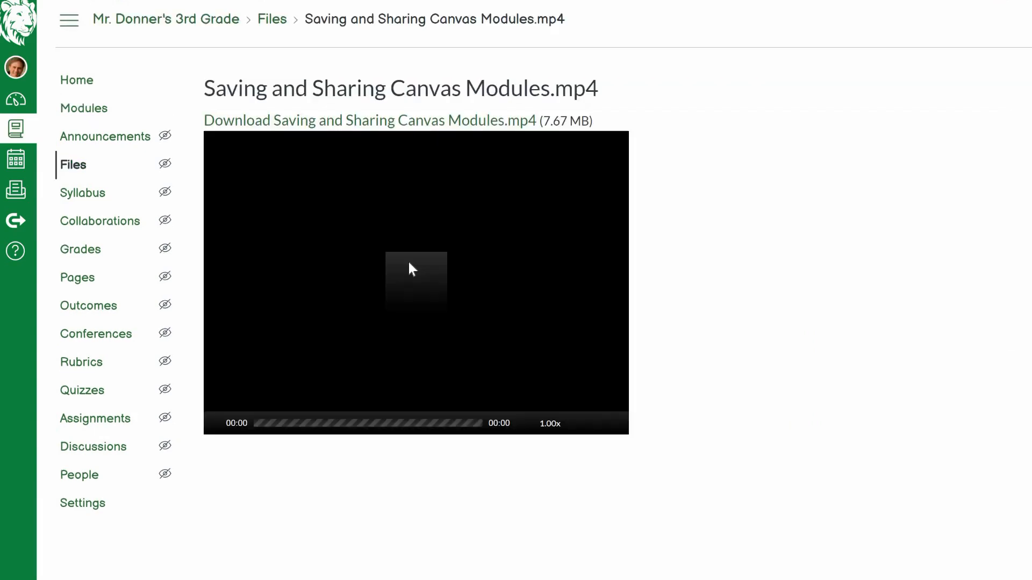
click(410, 267)
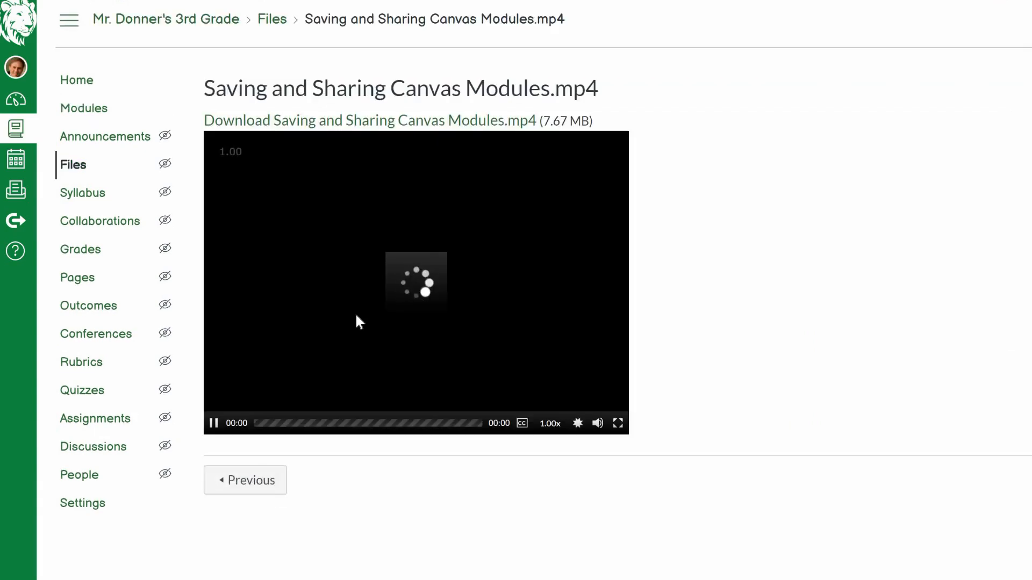